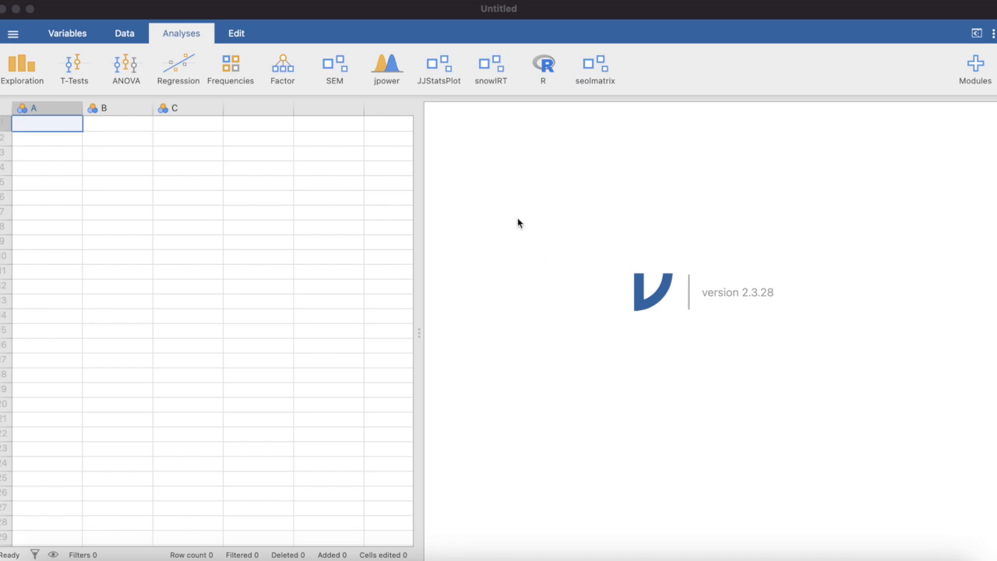
Look through the file options, the variables, data and analyses views, and the analyses offered by the installed modules.
click(13, 39)
click(12, 37)
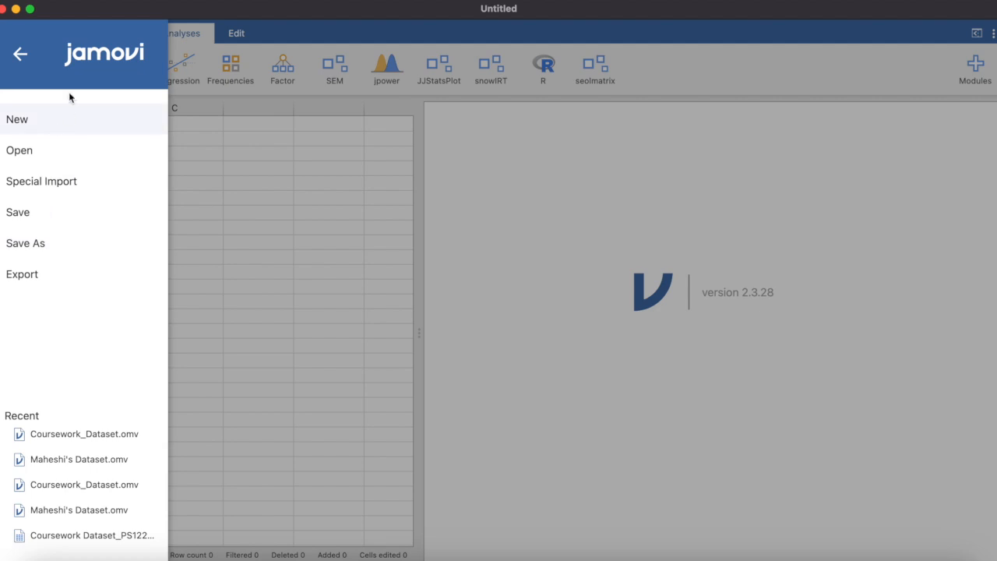
click(21, 54)
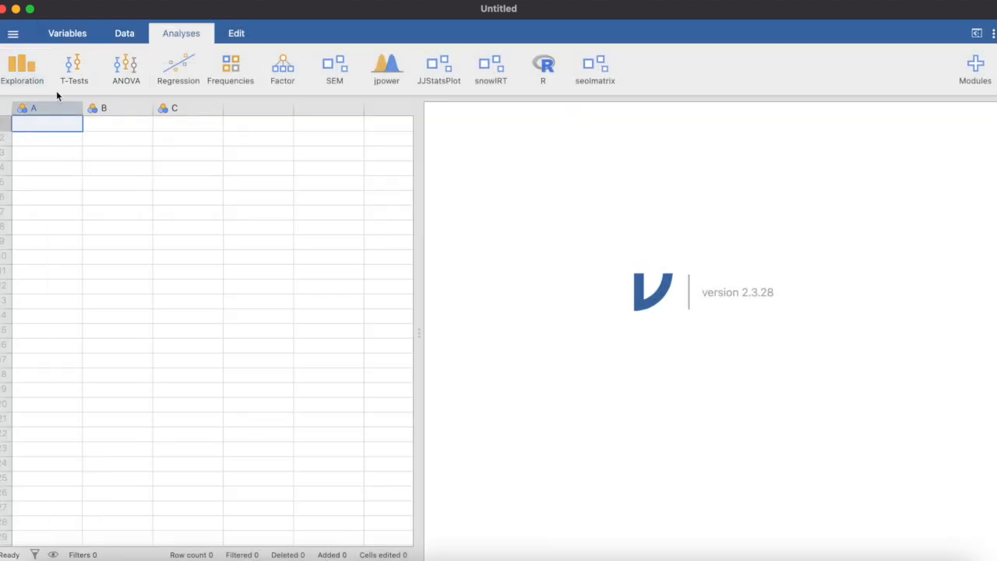
click(67, 35)
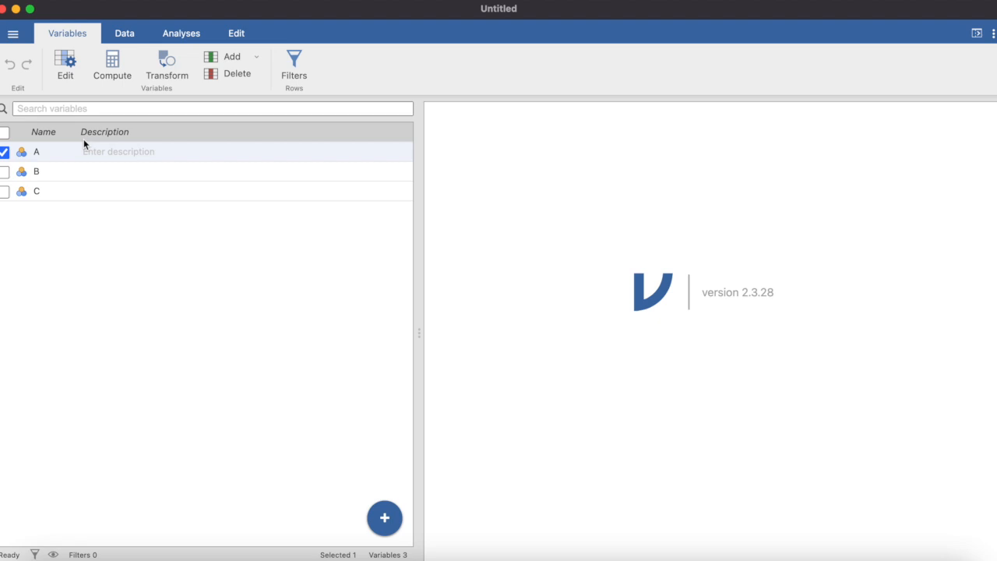
click(121, 33)
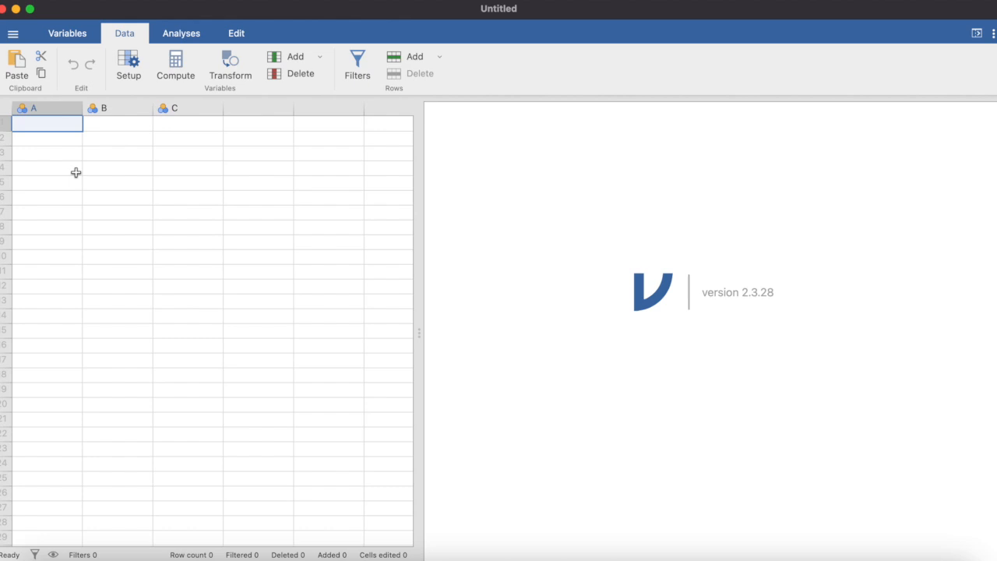
click(183, 35)
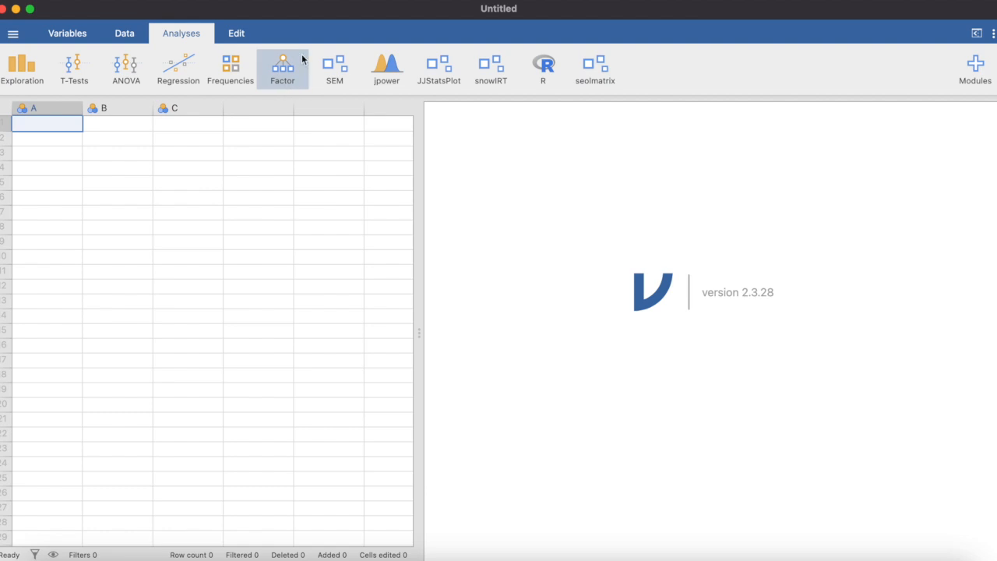
click(337, 74)
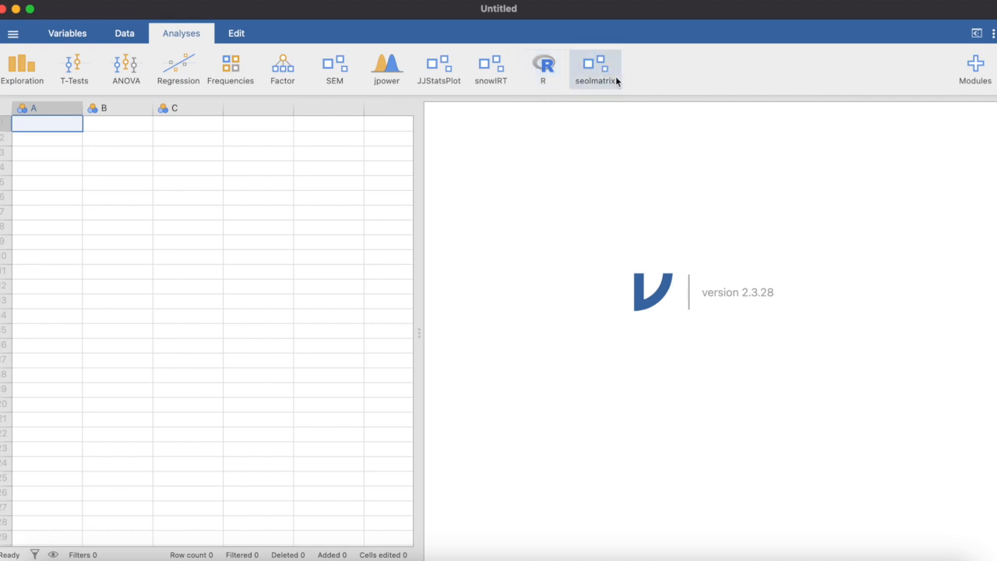
click(984, 77)
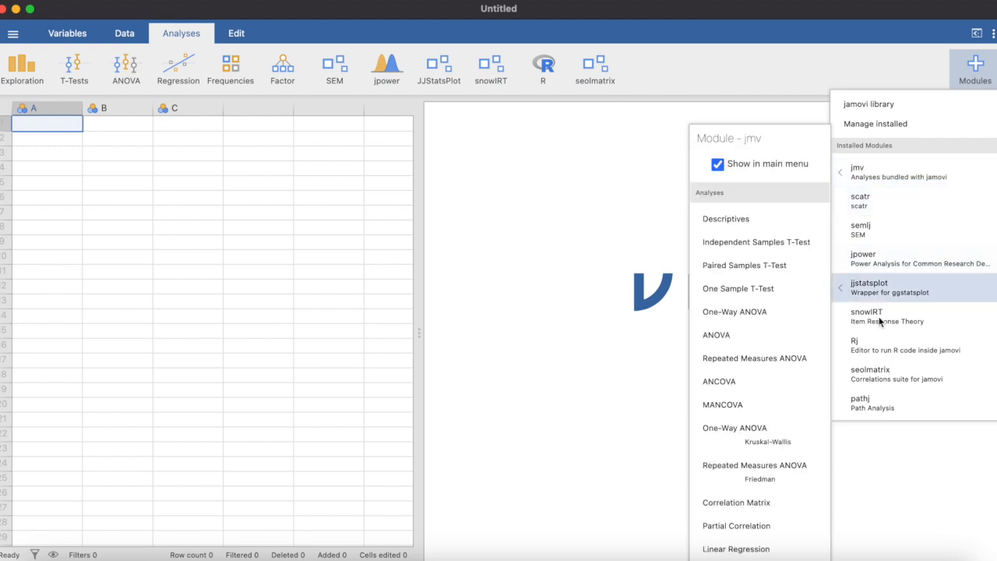
mouse_move(879, 209)
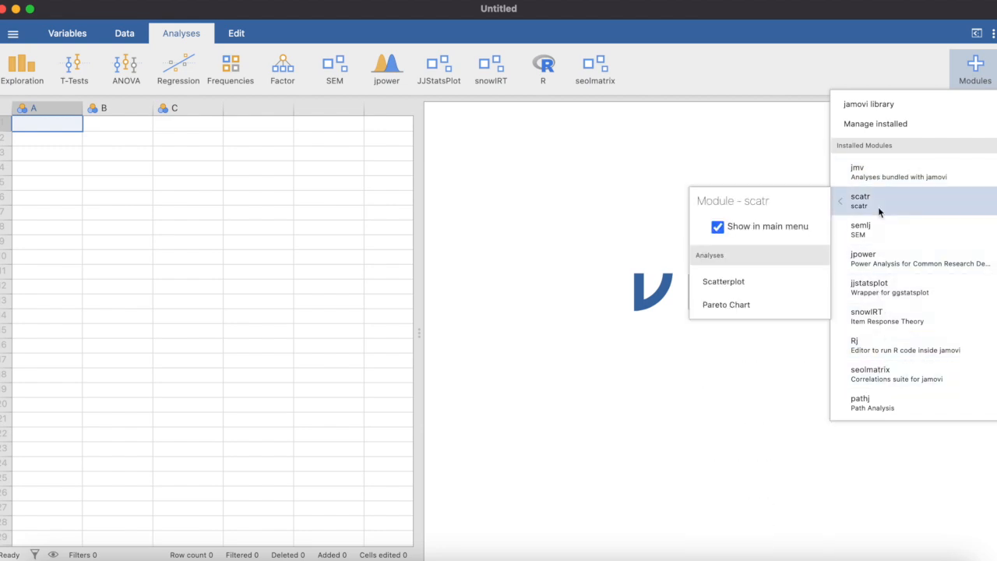
click(885, 78)
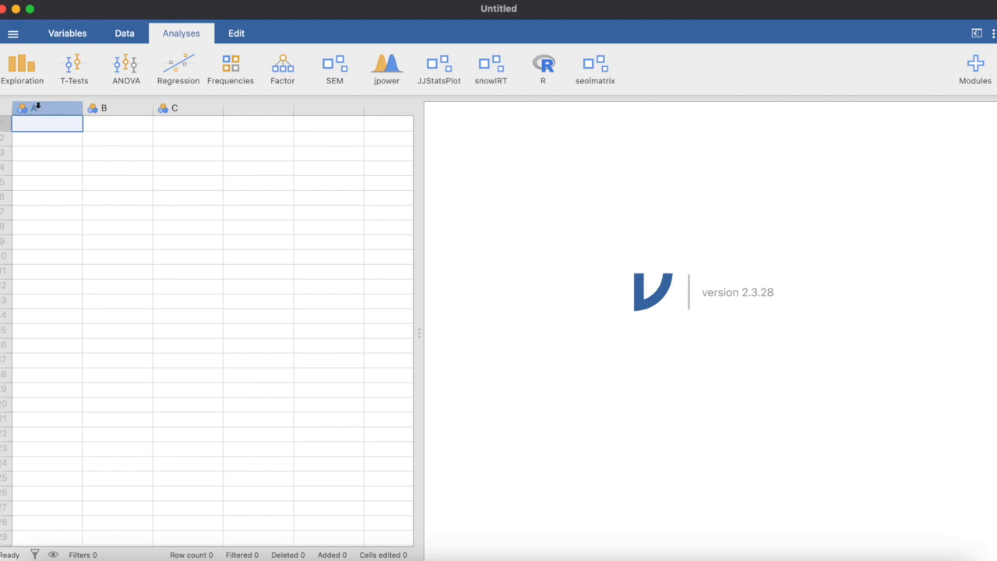
Rename variable A to Self-Efficacy and set its measure type to Continuous.
click(63, 169)
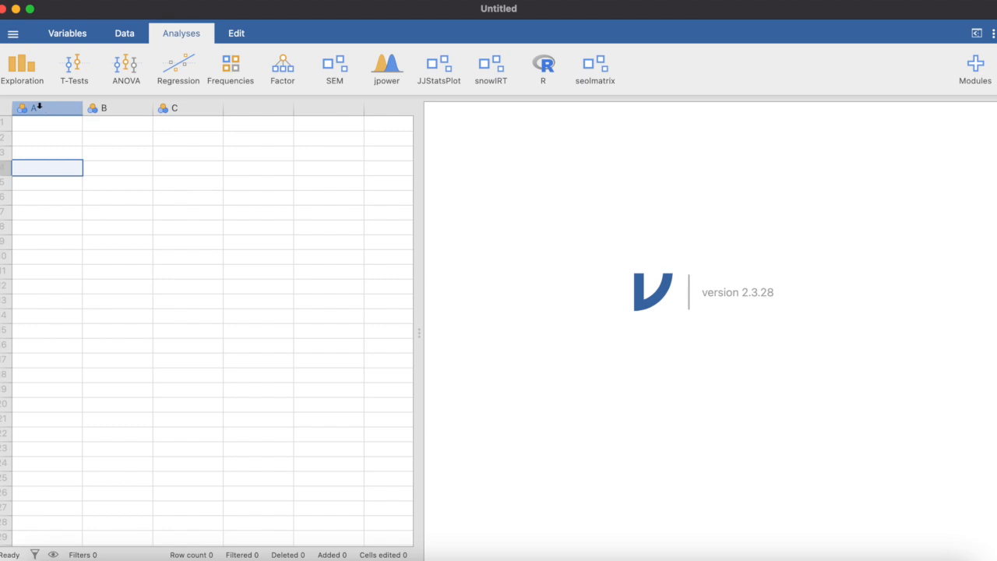
double_click(39, 107)
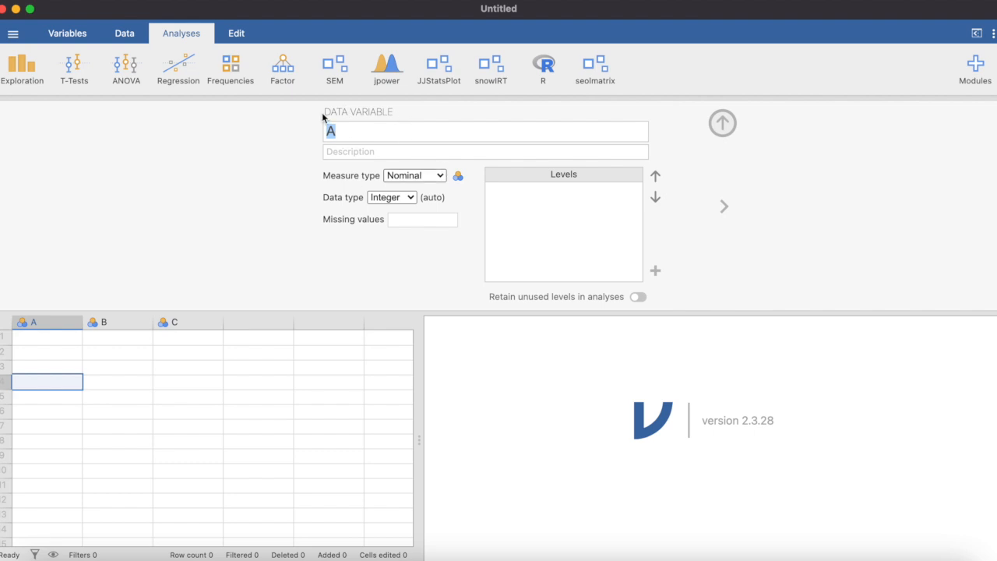
click(350, 135)
key(BackSpace)
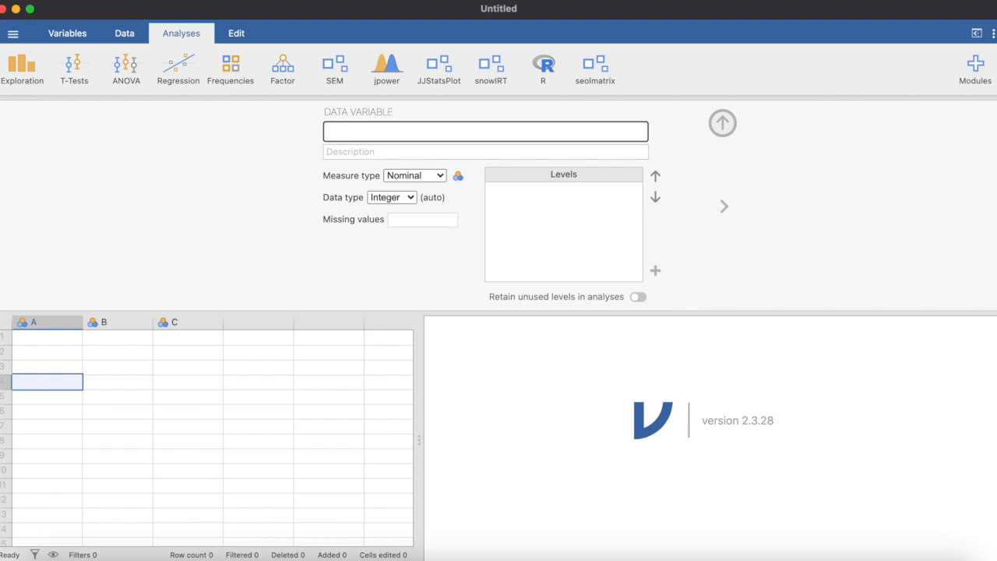
text(Self-Efficacy)
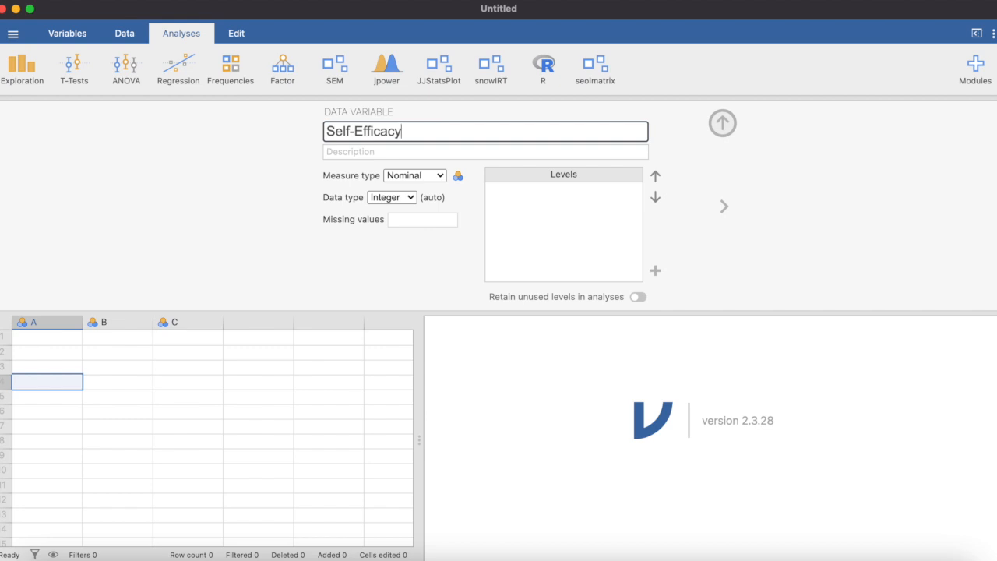
click(434, 176)
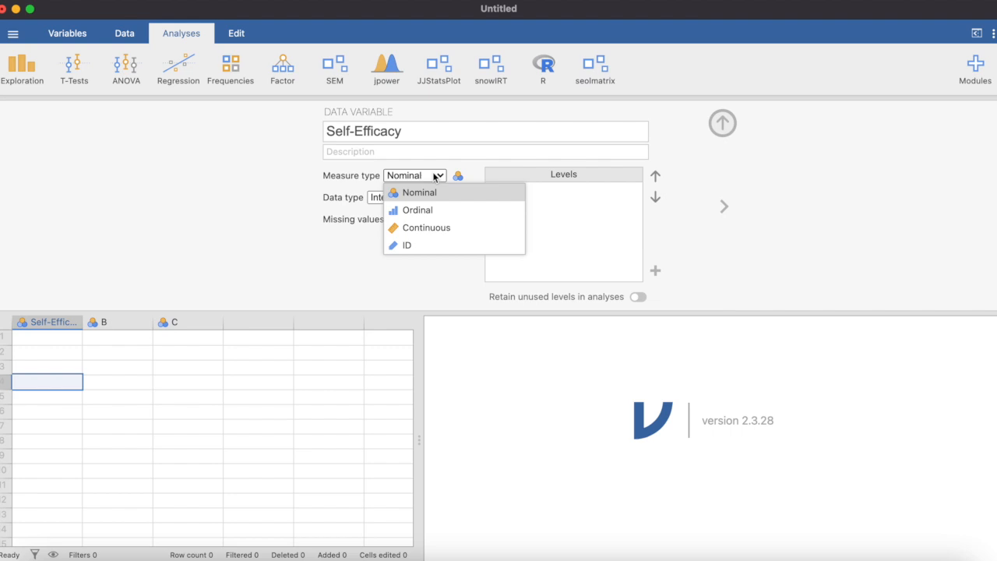
click(433, 227)
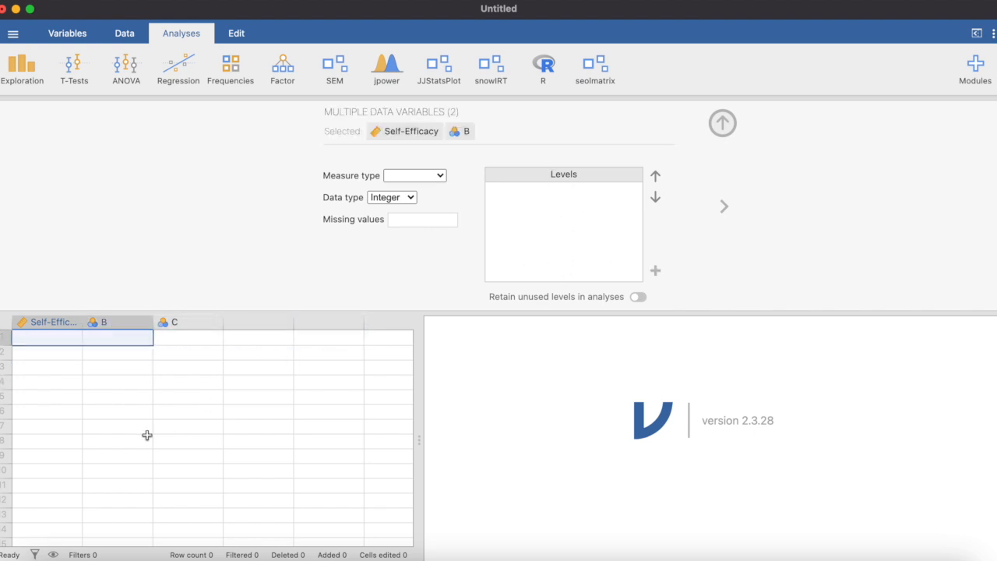
drag(146, 436, 56, 372)
click(51, 353)
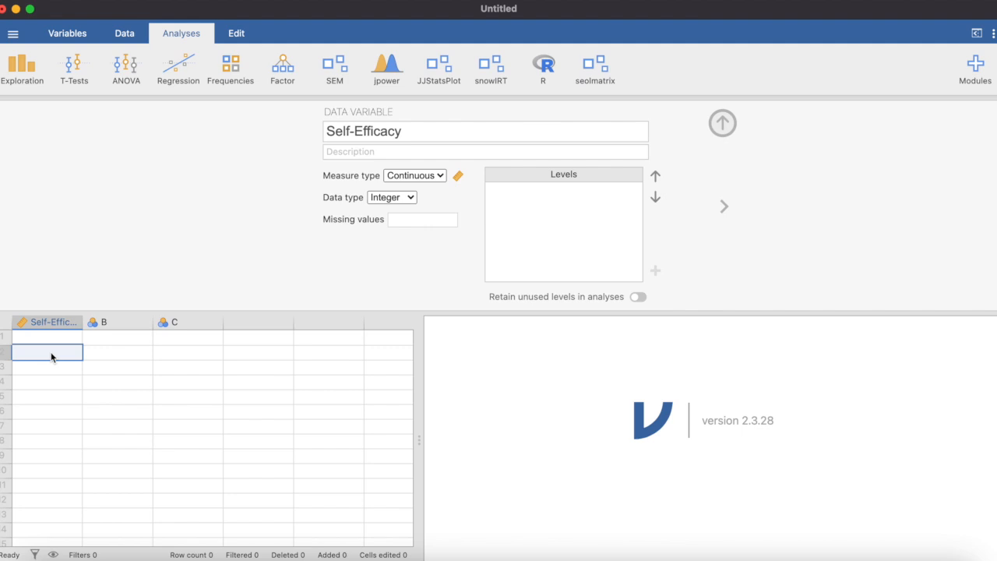
Rename variable B to Anxiety and set its measure type to Continuous.
click(112, 324)
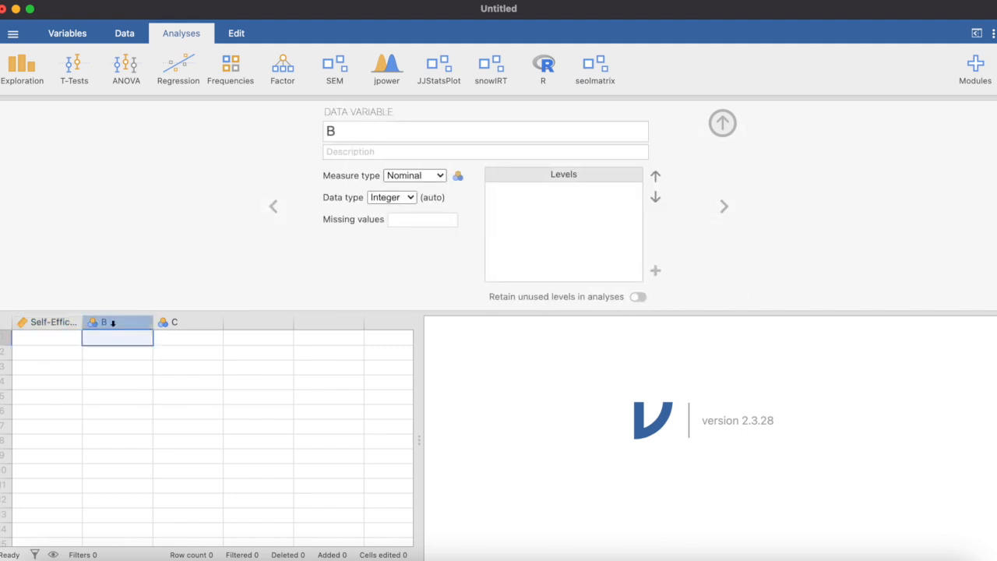
double_click(348, 131)
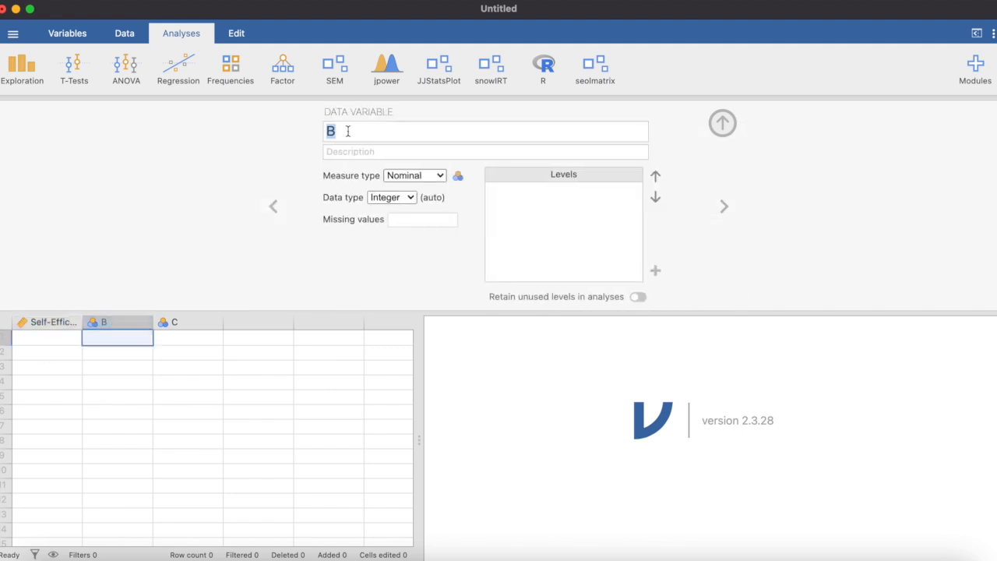
text(Anxiety)
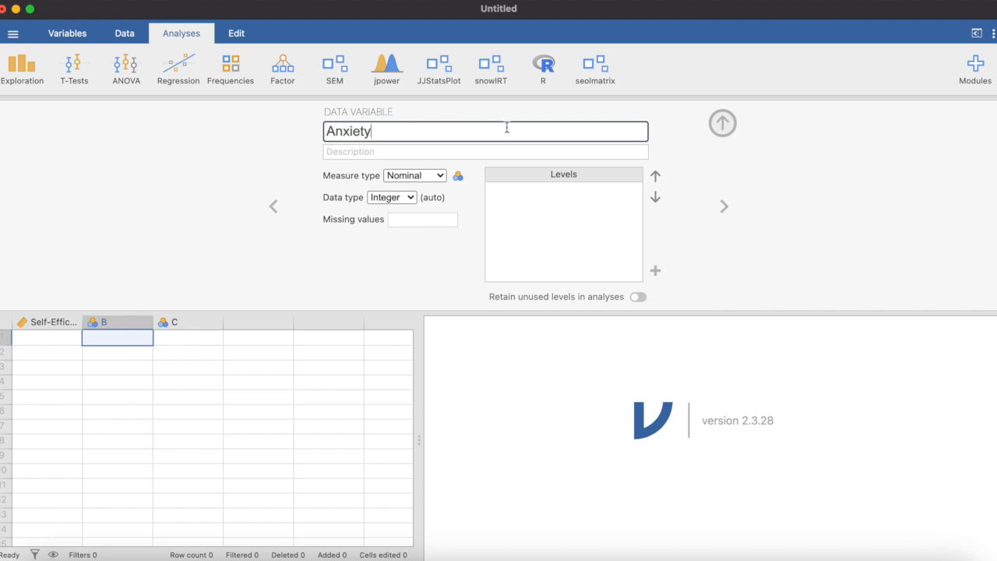
click(436, 175)
click(436, 227)
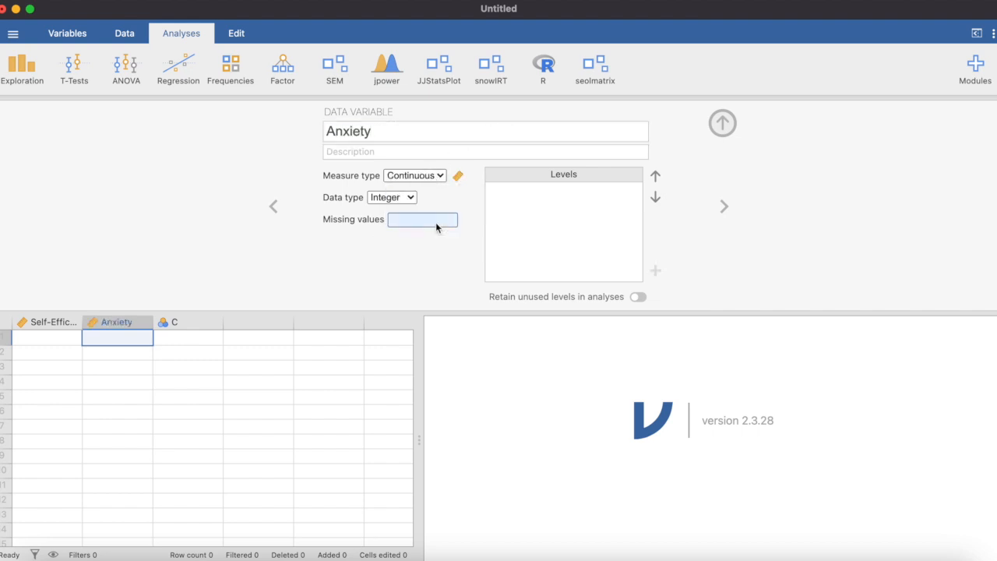
Rename variable C to Gender and set its measure type to Nominal.
click(175, 325)
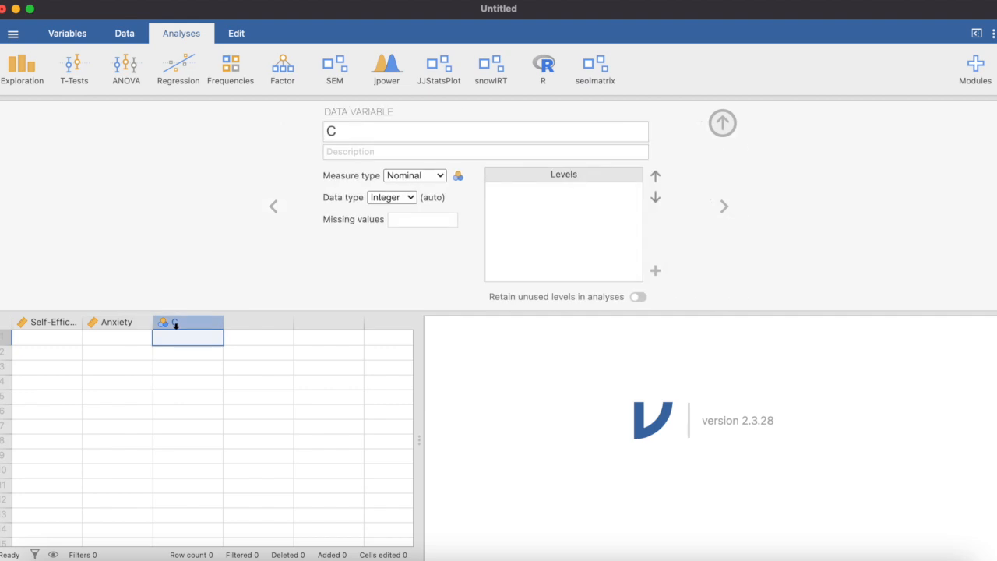
click(360, 135)
text(Gender)
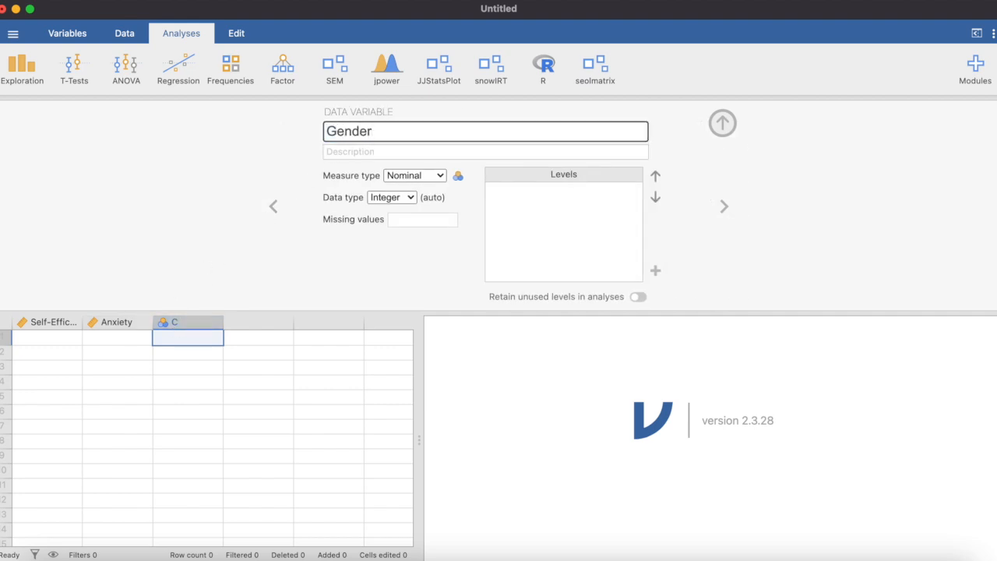
click(441, 175)
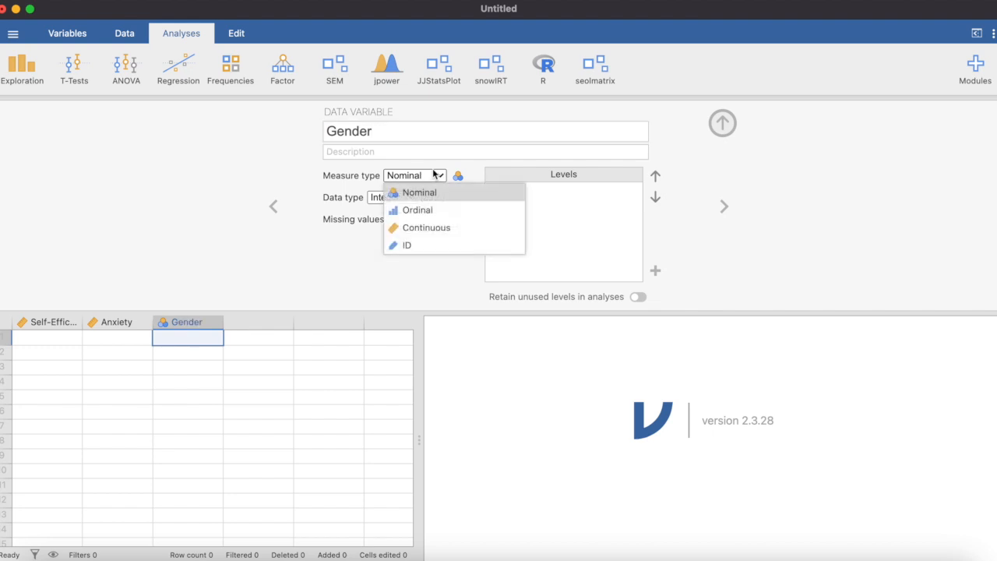
click(428, 196)
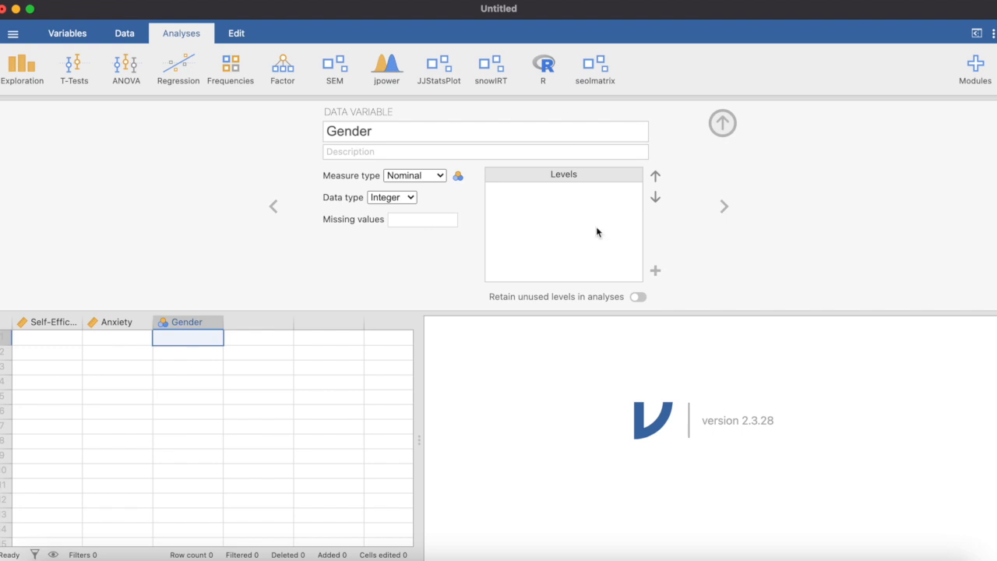
Add the levels "1 - Male" and "2 - Female" to the Gender variable and close the variable setup.
click(656, 272)
text(1 - Male)
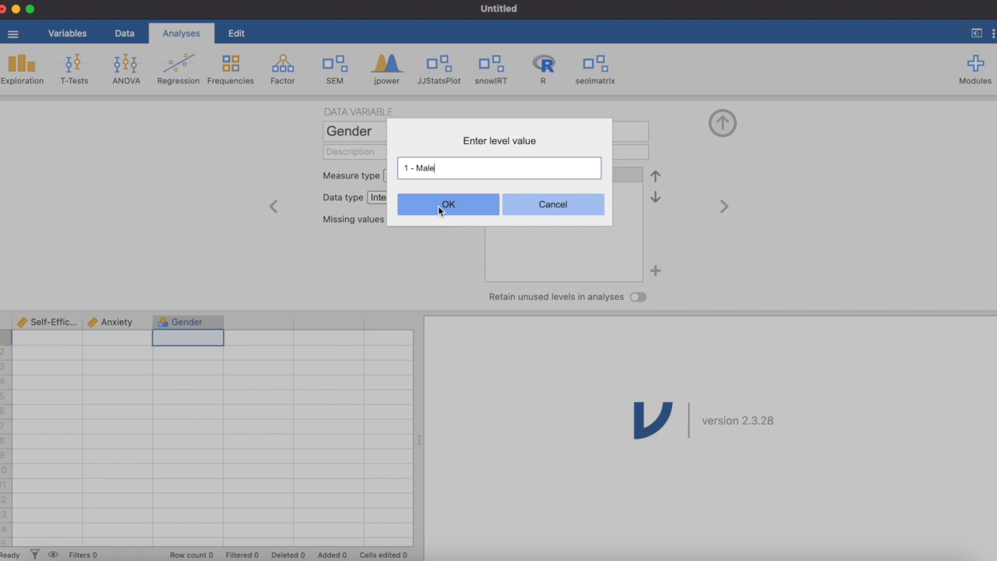
click(438, 206)
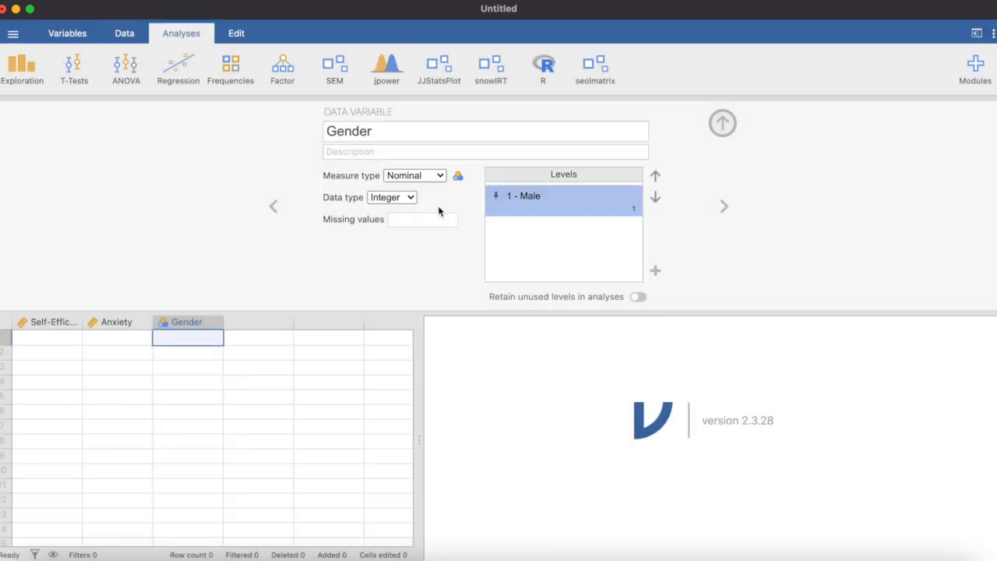
click(656, 270)
text(2 - )
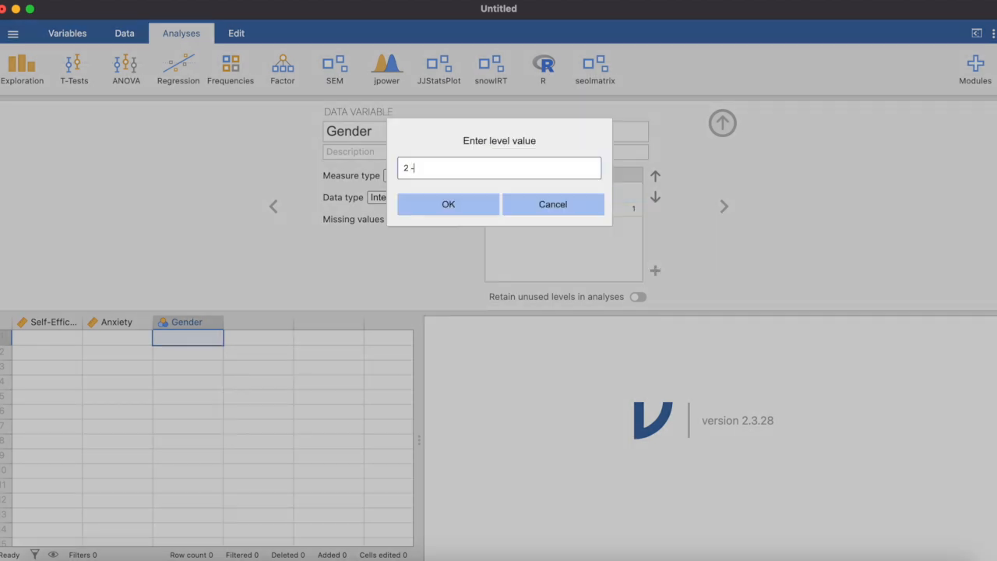
text(Female)
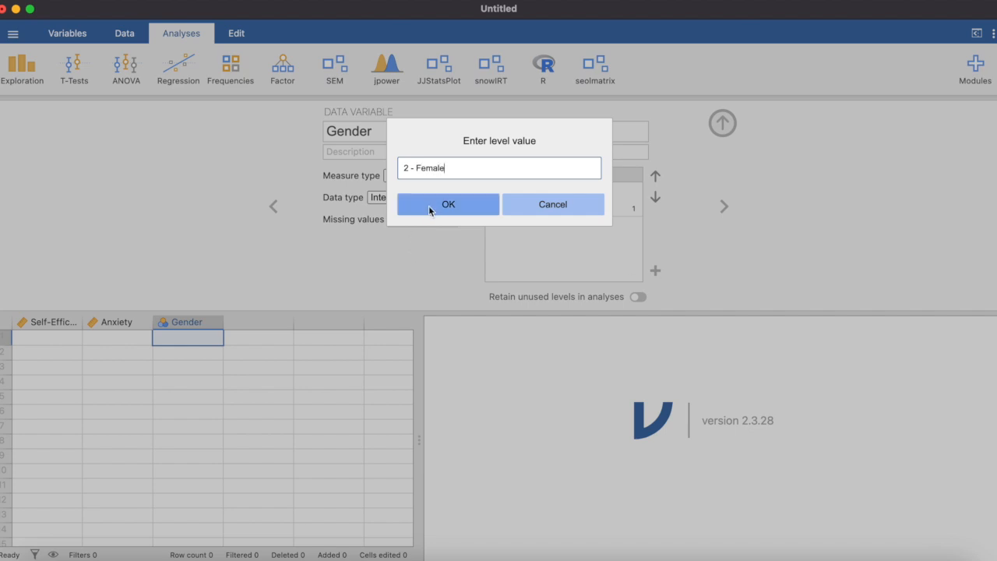
click(427, 206)
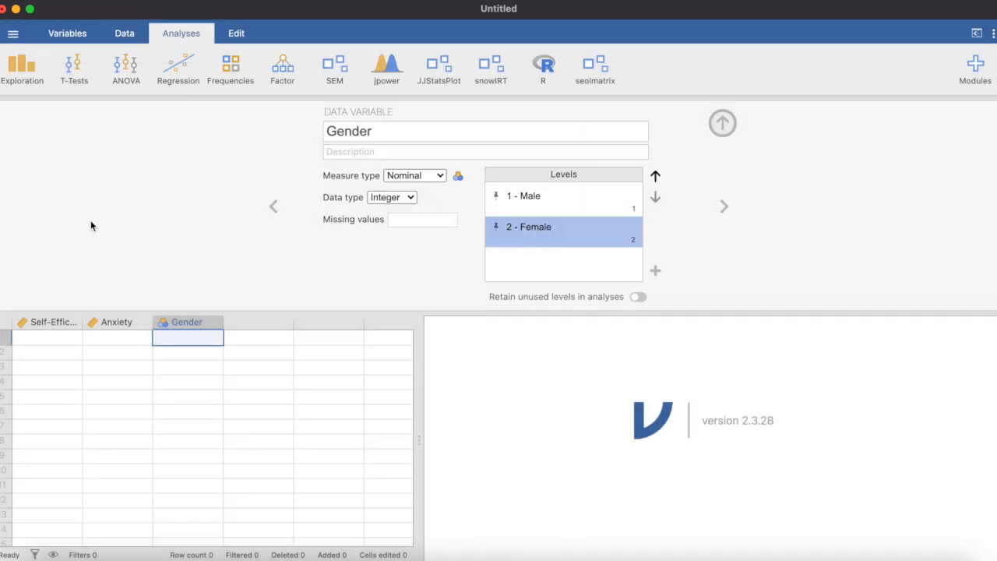
click(723, 125)
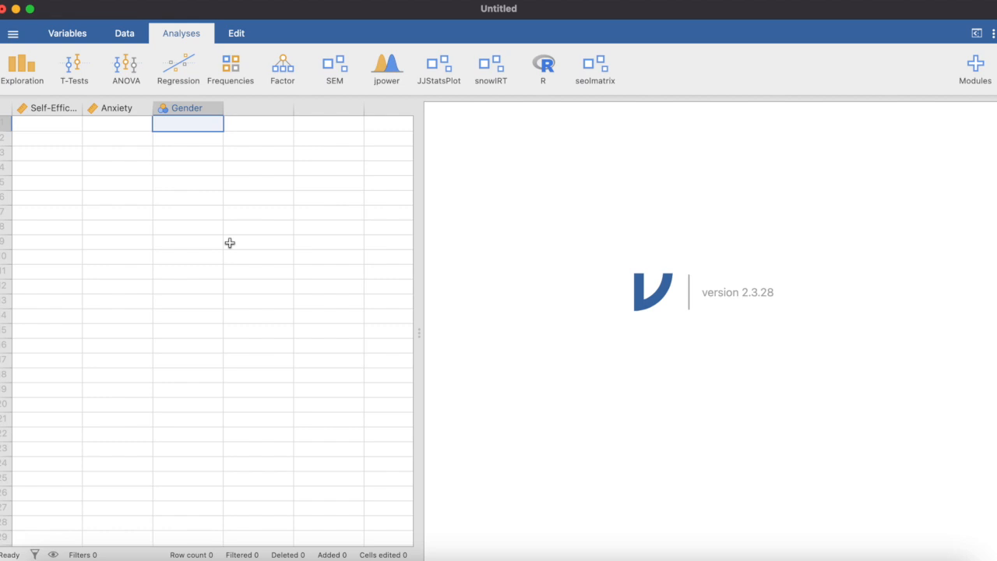
Fill in the first data row with Self-Efficacy 38, Anxiety 10 and Gender code 1.
click(43, 129)
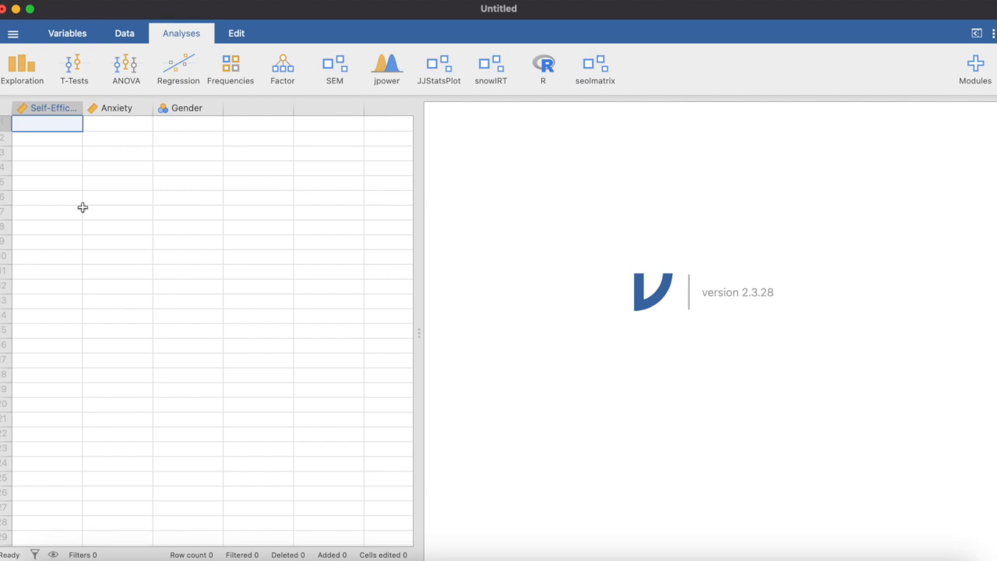
text(3)
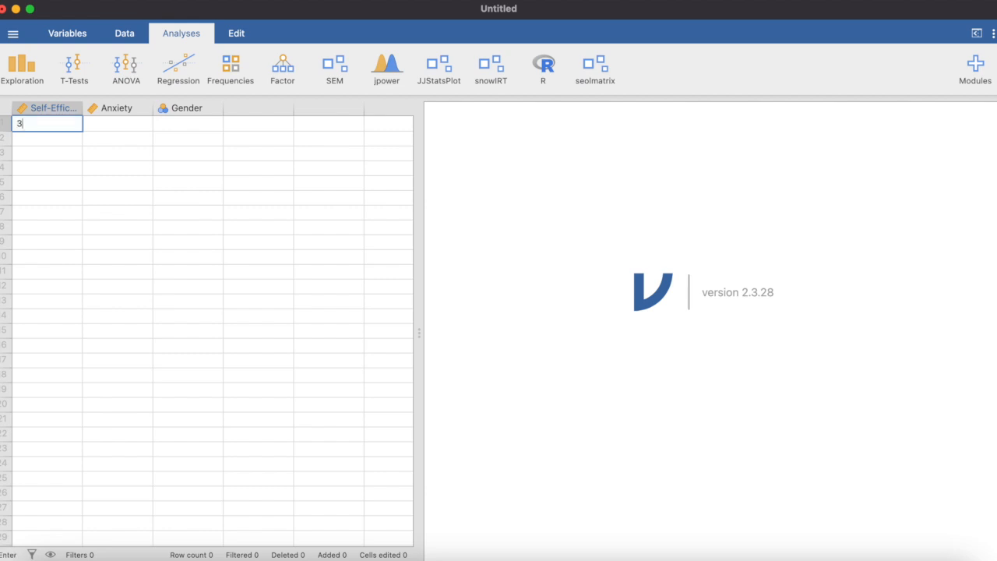
text(8)
key(Tab)
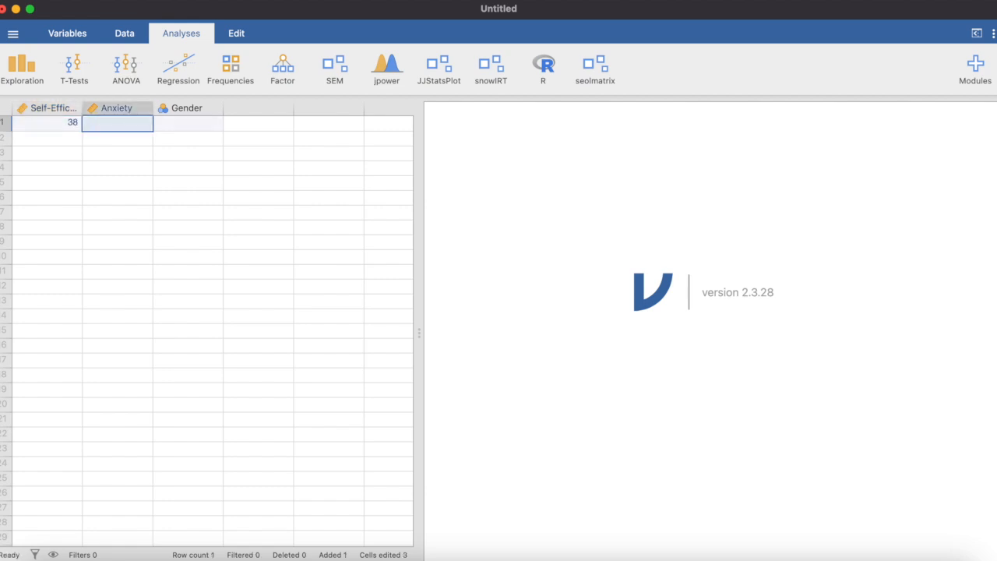
text(10)
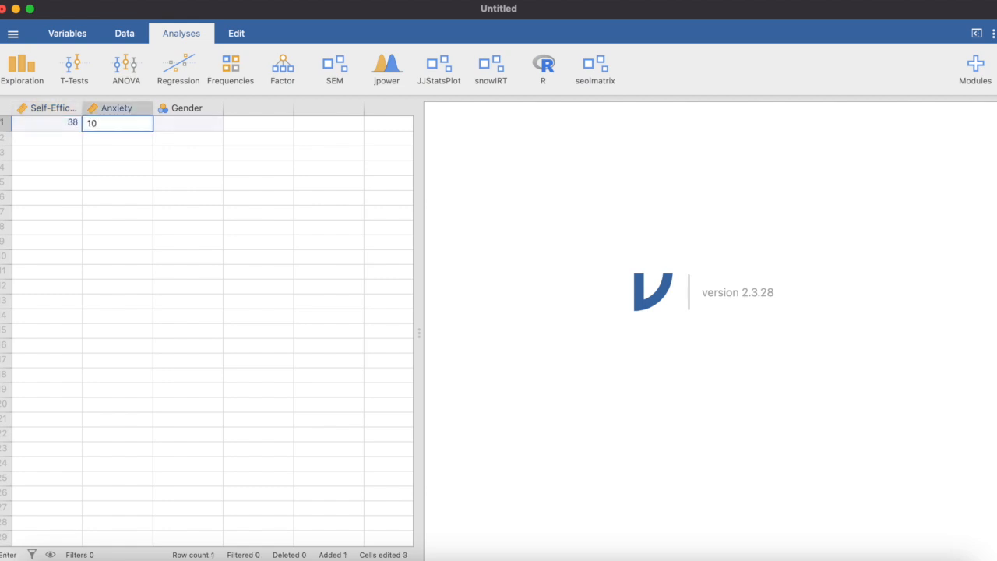
key(Tab)
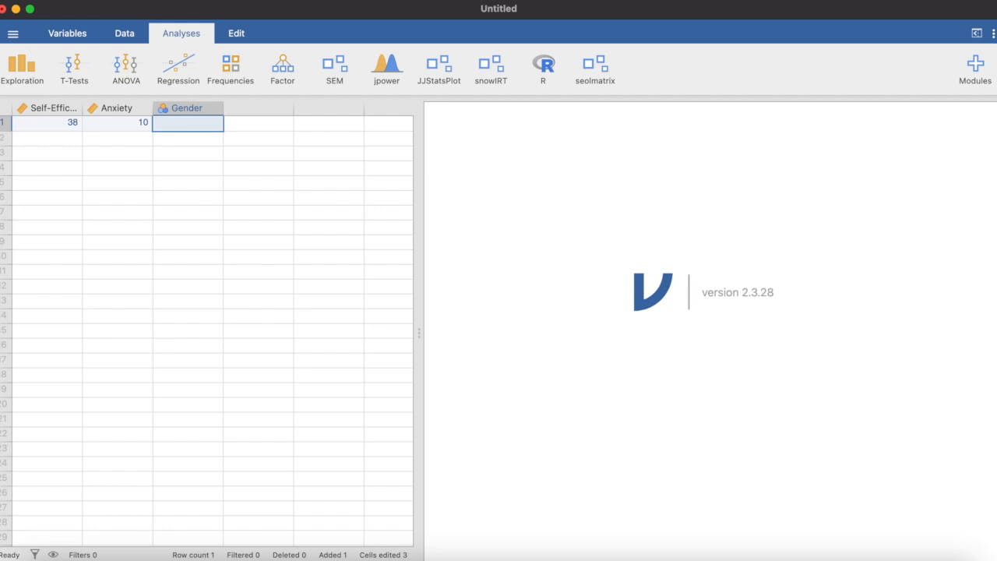
text(1)
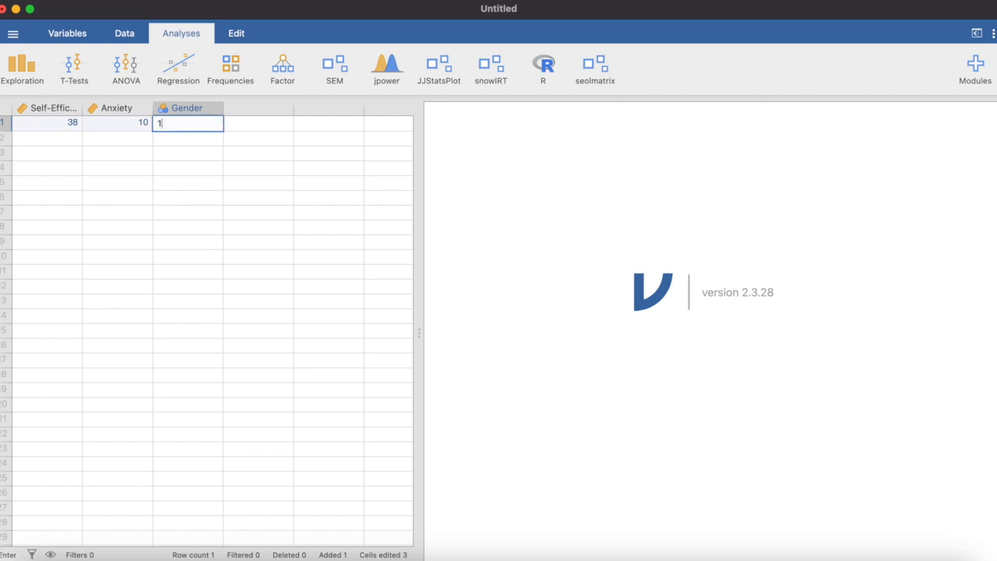
key(Tab)
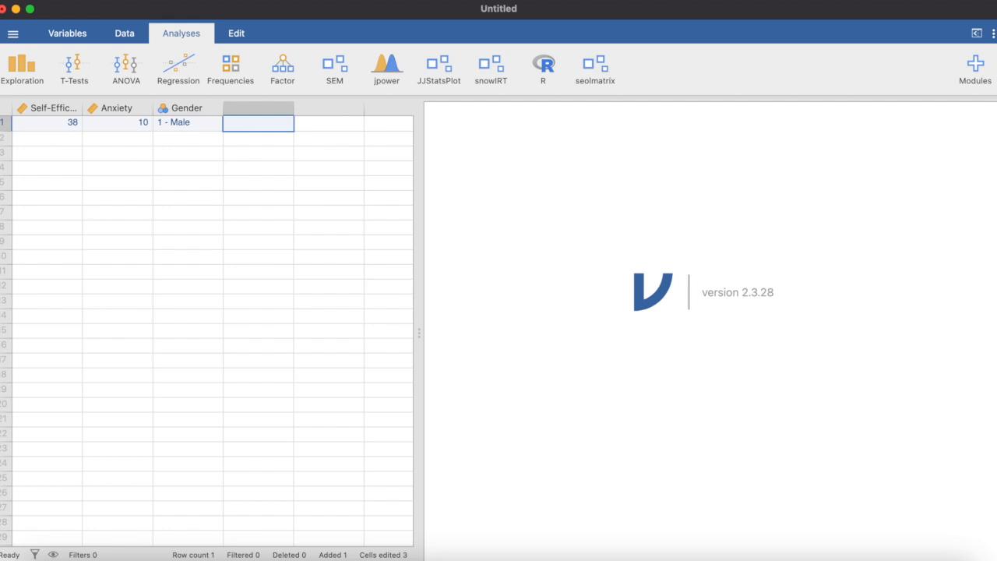
Fill in the second data row with Self-Efficacy 29, Anxiety 12 and Gender code 1.
click(41, 143)
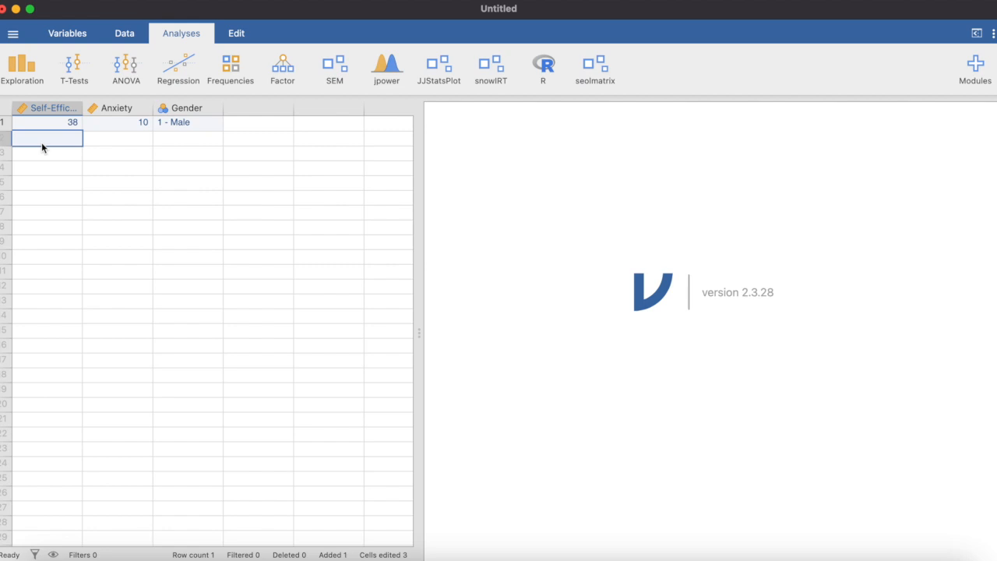
text(29)
key(Tab)
text(12)
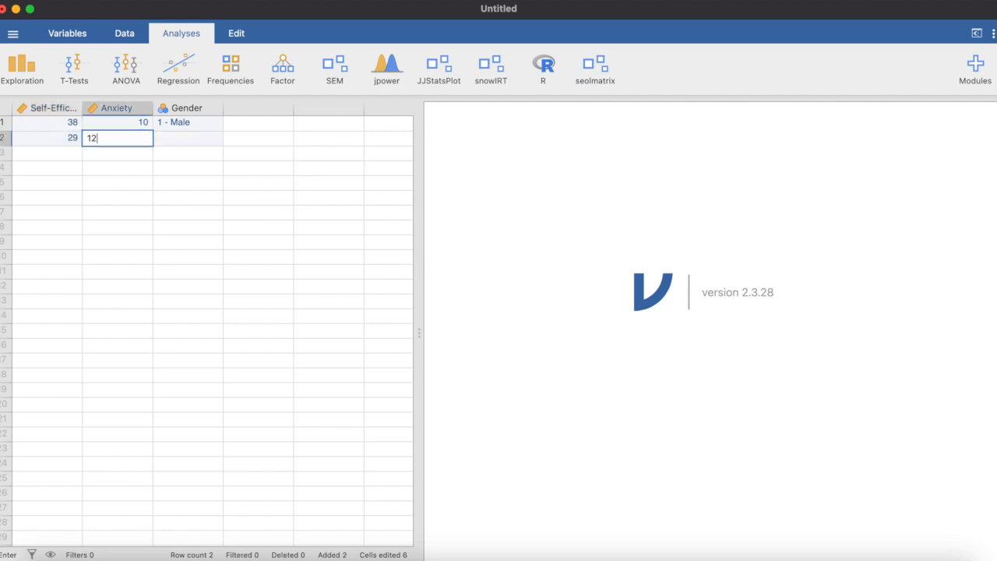
key(Tab)
text(1)
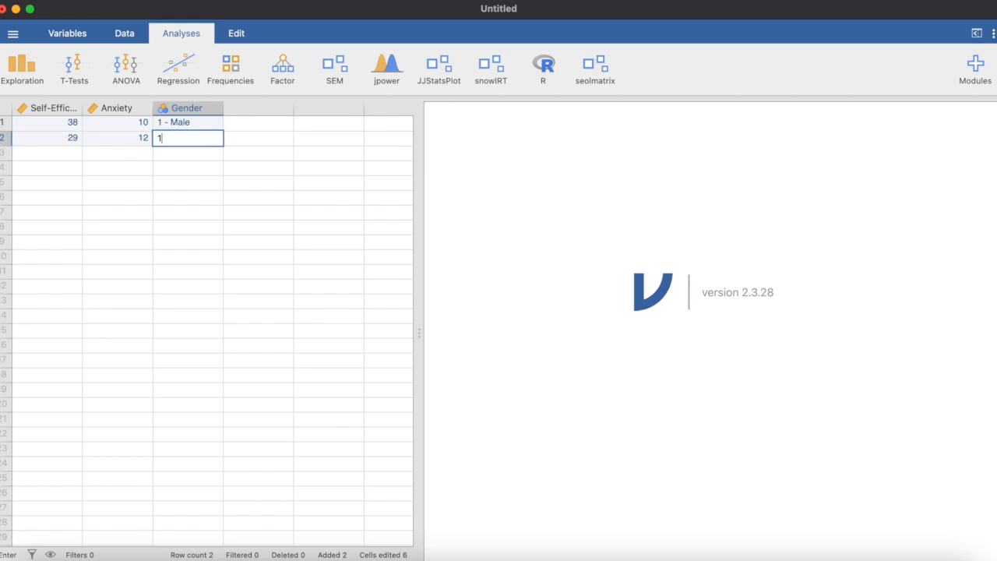
key(Tab)
Fill in the third data row with Self-Efficacy 30, Anxiety 12 and Gender code 2.
click(64, 153)
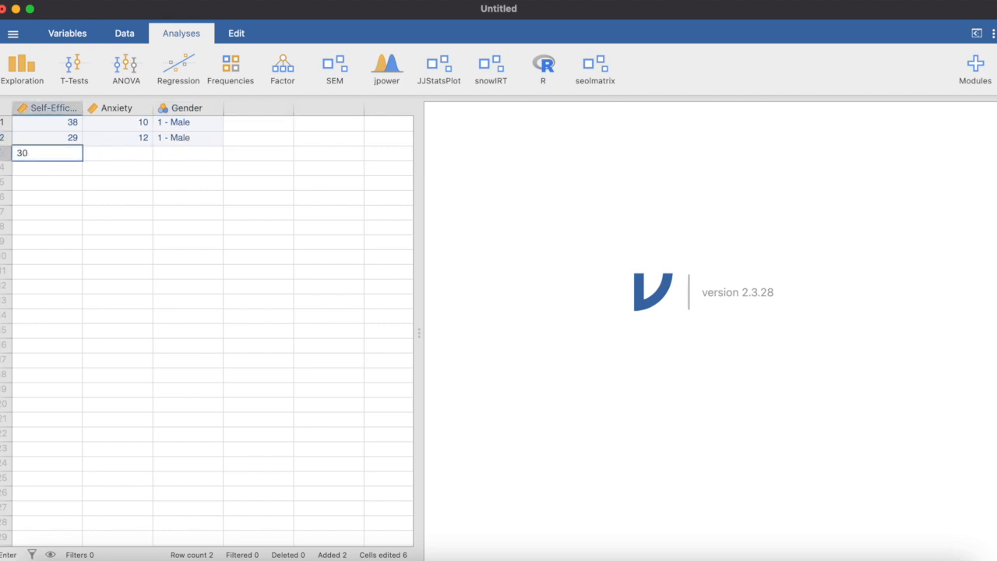
key(Tab)
text(12)
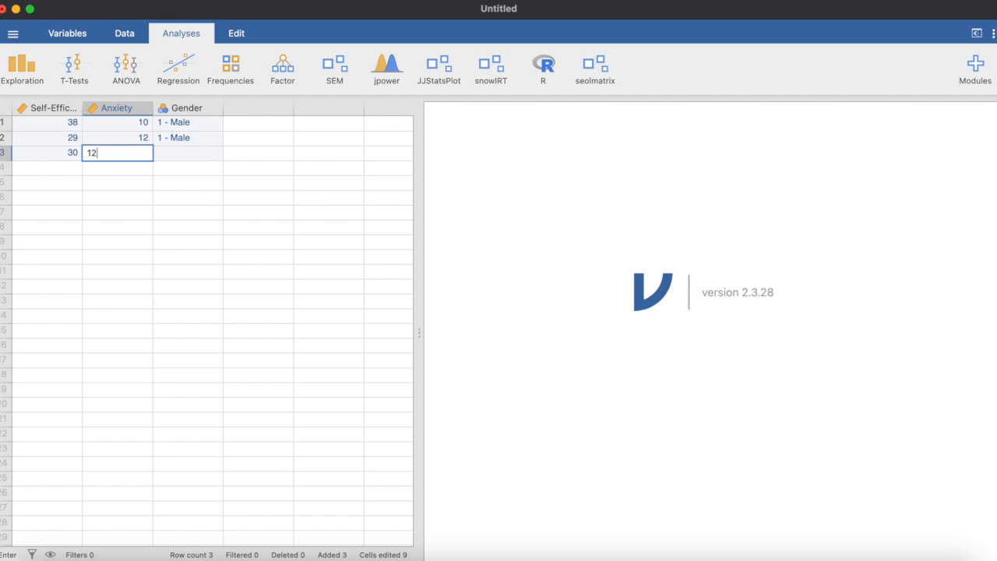
key(Tab)
text(2)
key(Tab)
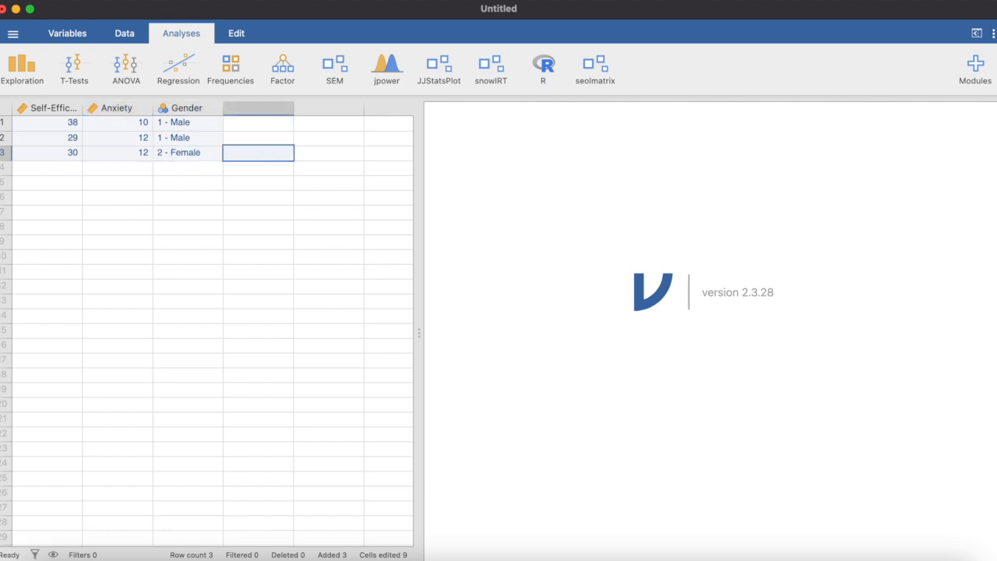
Enter Self-Efficacy 30 in row 4, and Self-Efficacy 32 with Anxiety 15 in row 5.
click(70, 172)
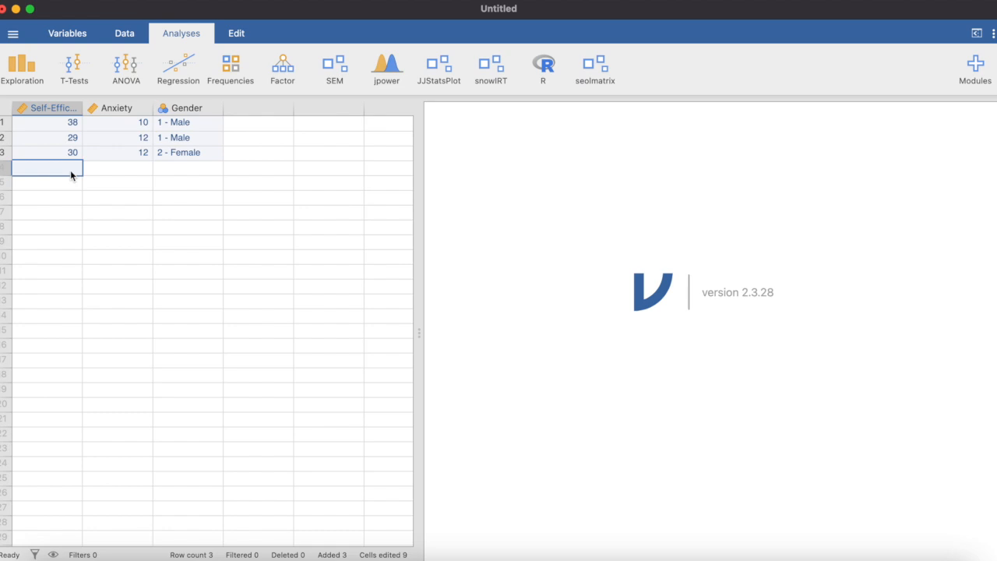
text(30)
key(Return)
text(32)
key(Tab)
text(1)
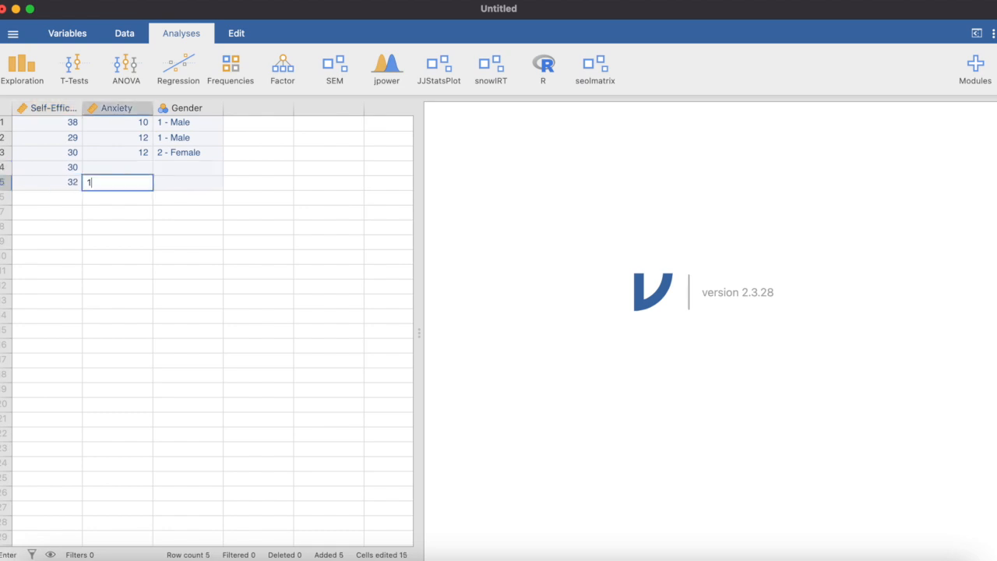
text(5)
key(Return)
Enter the Self-Efficacy scores 14, 32, 35, 22 and 36 in rows 6 to 10.
key(Left)
text(14)
key(Return)
text(32)
key(Return)
text(45)
key(Return)
text(2)
key(Up)
text(35)
key(Return)
text(22)
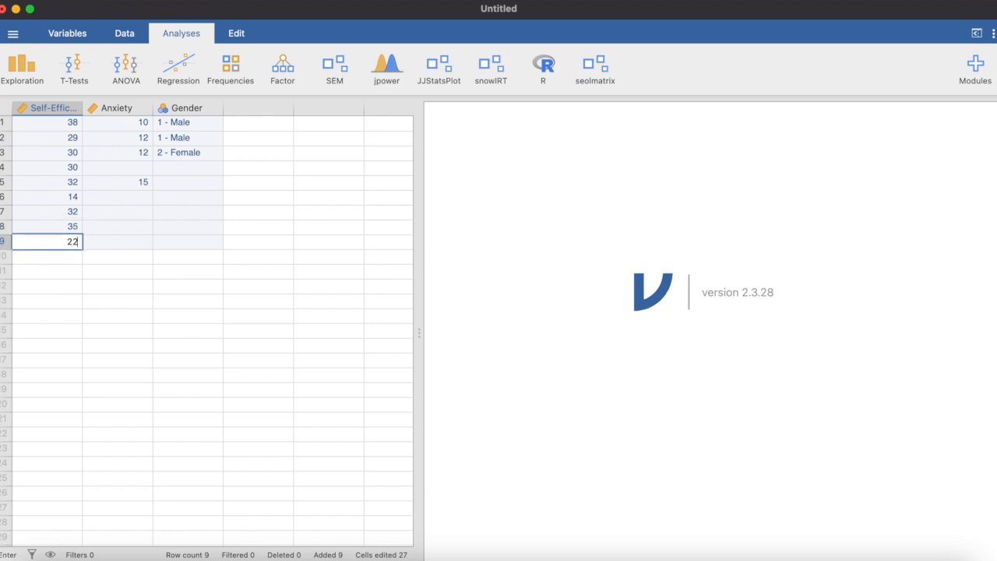
key(Return)
text(3)
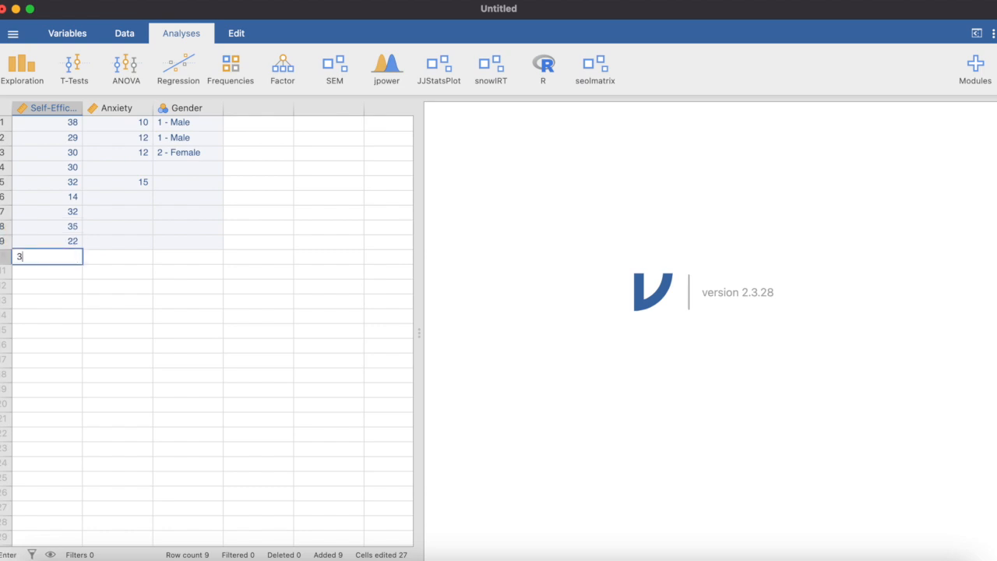
text(6)
Complete the Anxiety column with 13 in row 4 and 12, 10, 12, 8 and 9 in rows 6 to 10.
click(146, 165)
text(31)
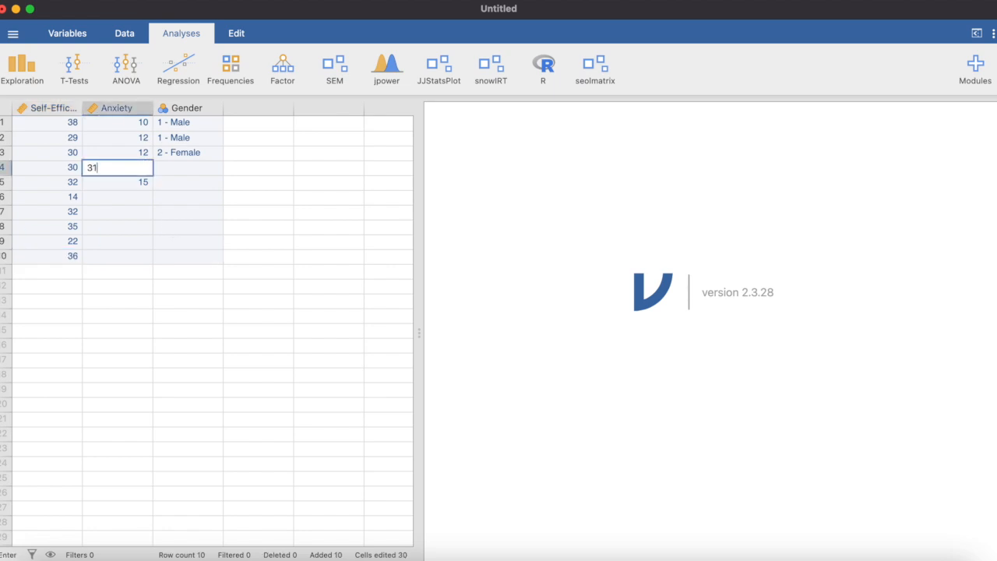
key(BackSpace)
text(13)
key(Return)
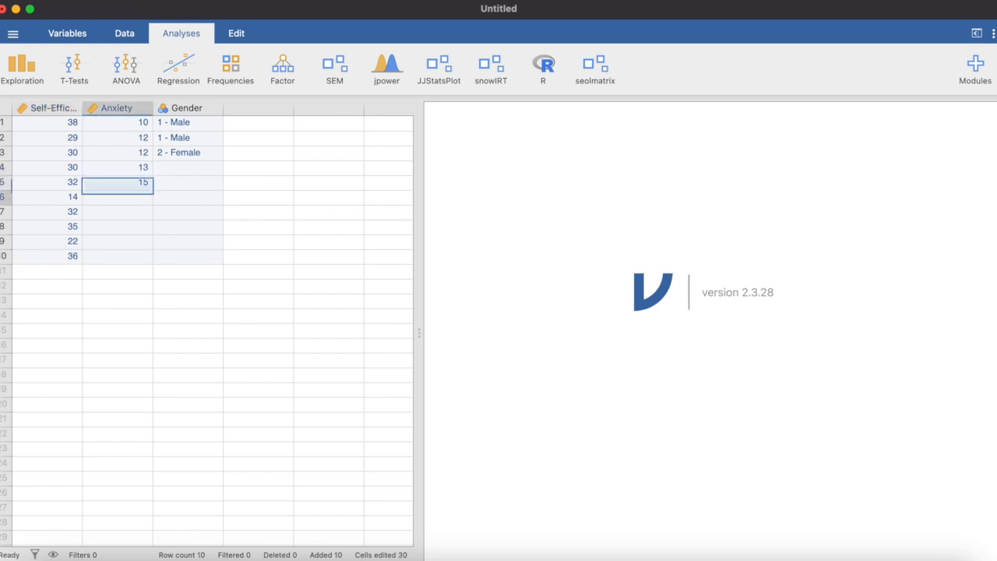
key(Return)
text(12)
key(Return)
text(10)
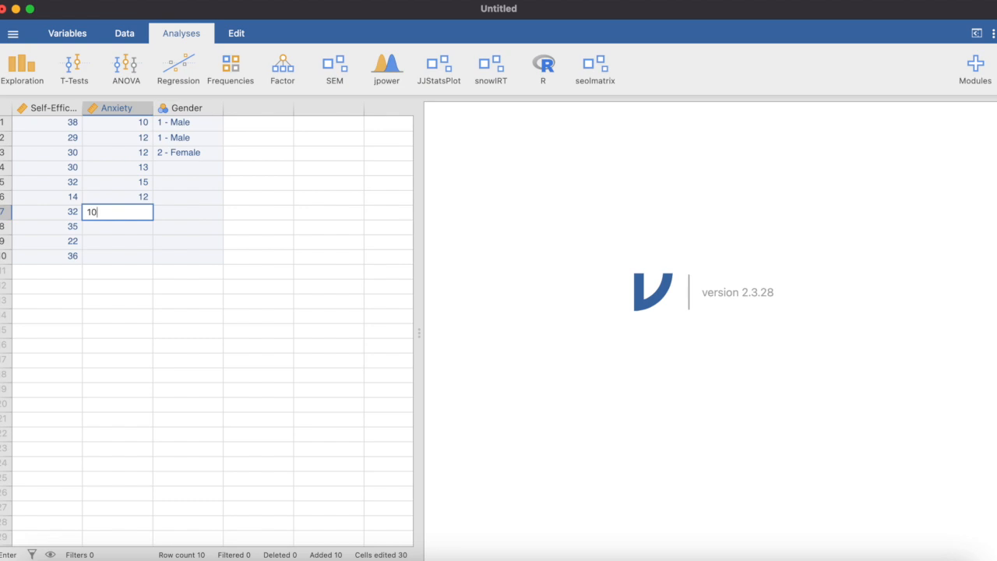
key(Return)
text(12)
key(Return)
text(8)
key(Return)
text(9)
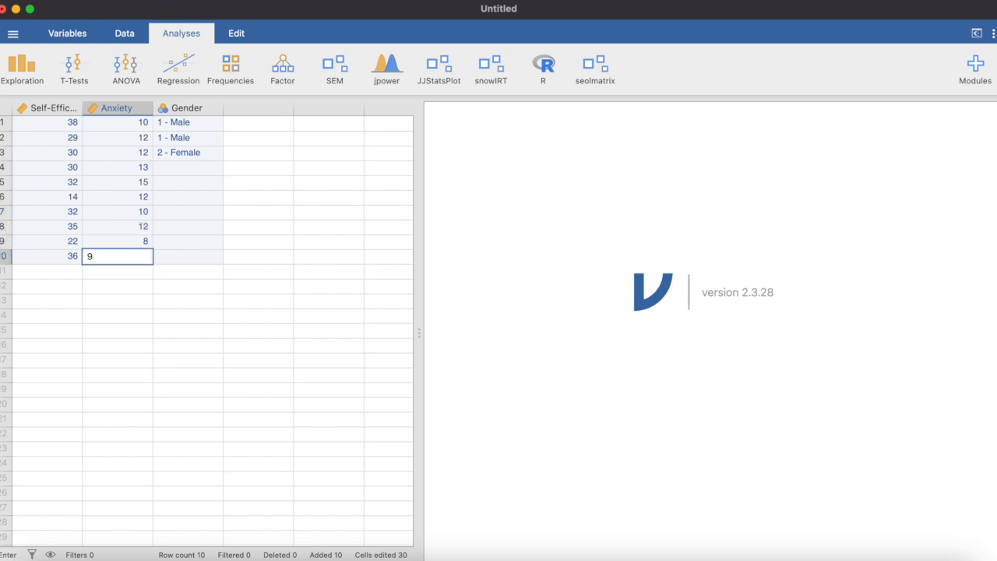
key(Return)
Complete the Gender column for rows 4 to 10 with the codes 2, 2, 1, 1, 1, 2 and 2.
click(176, 168)
text(2)
key(Return)
text(2)
key(Return)
text(1)
key(Return)
text(1)
key(Return)
text(1)
key(Return)
text(2)
key(Return)
text(2)
key(Return)
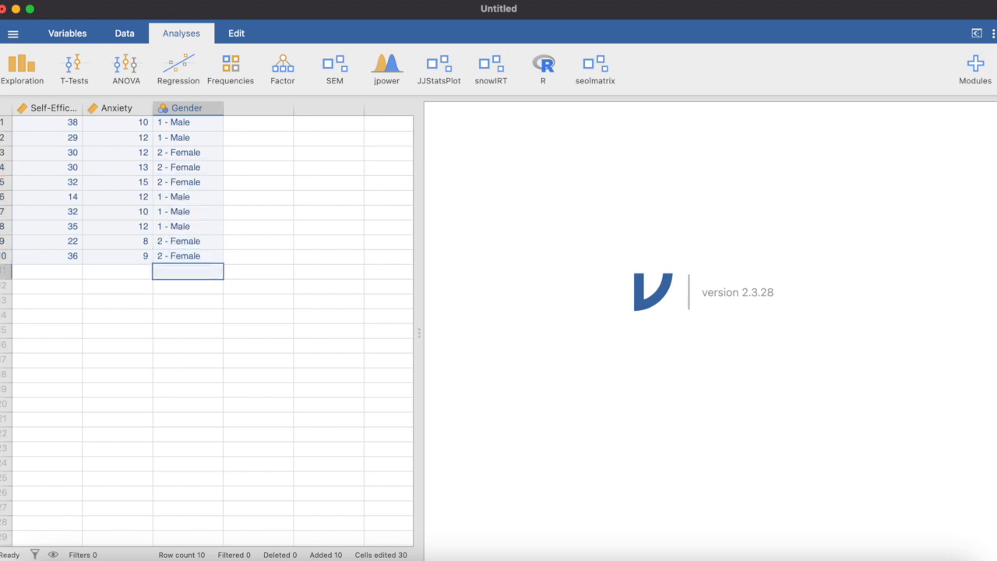
click(238, 330)
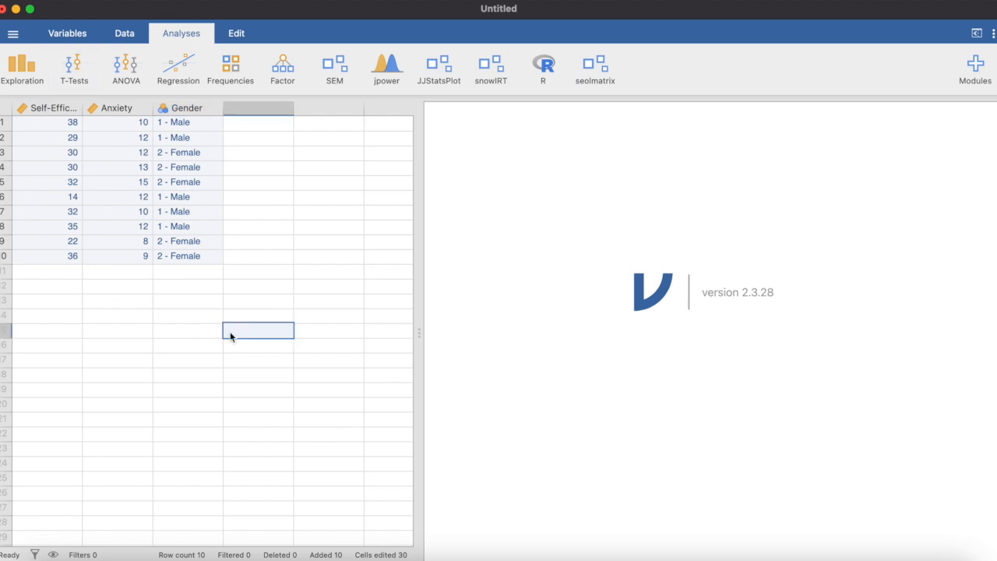
click(2, 128)
click(3, 137)
click(2, 152)
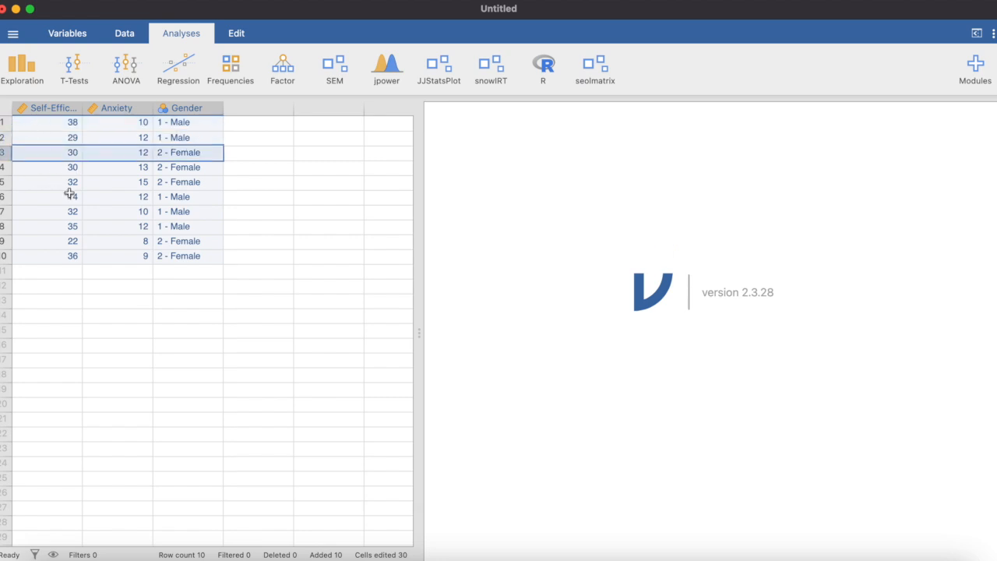
click(107, 347)
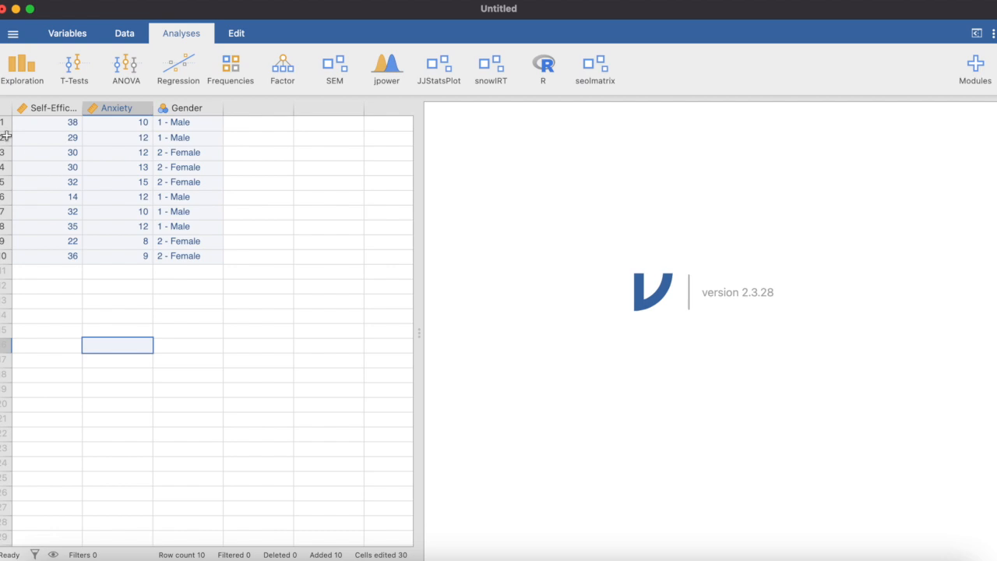
Create a Descriptives analysis of Self-Efficacy and Anxiety, split by Gender.
click(10, 71)
click(21, 106)
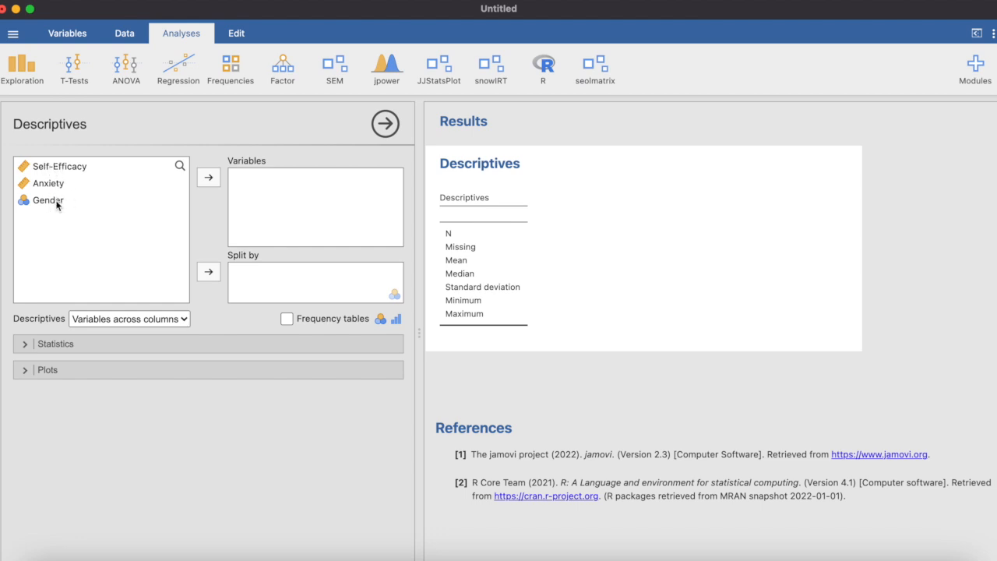
click(54, 166)
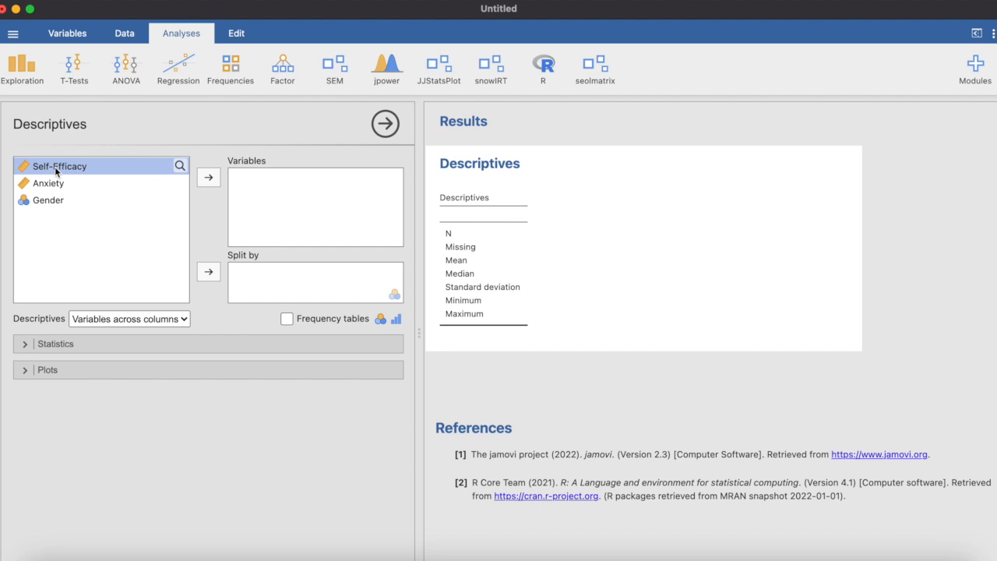
click(208, 179)
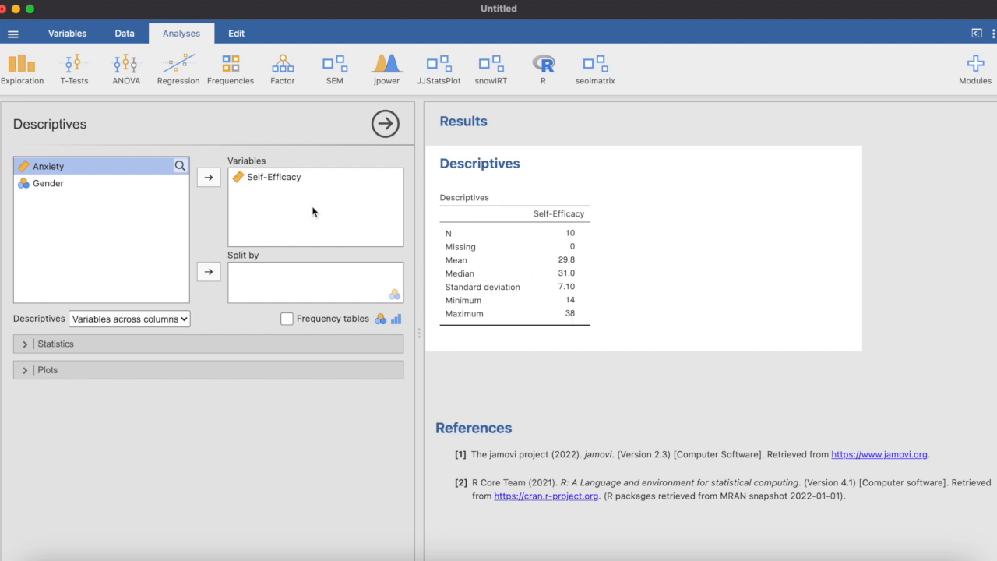
click(208, 177)
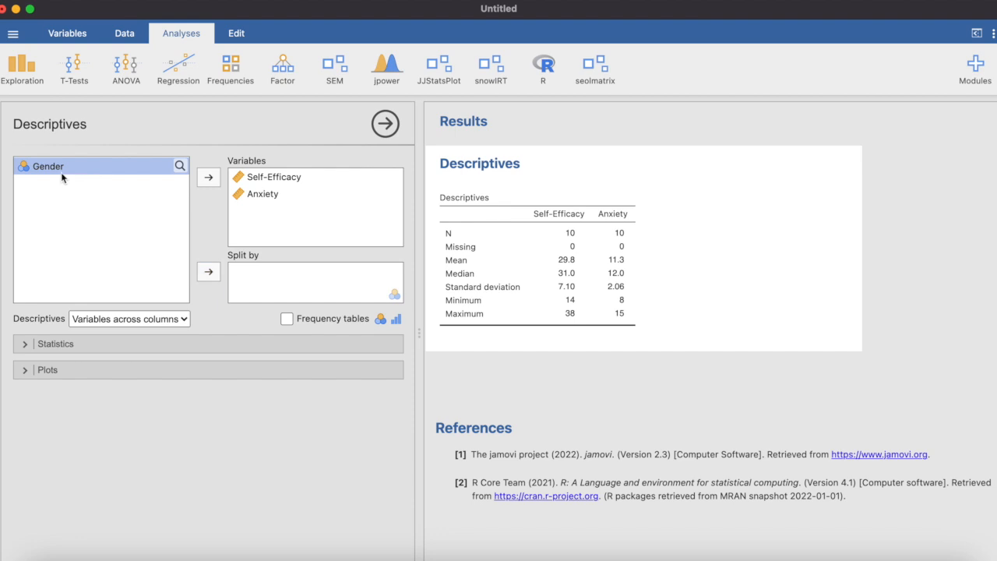
click(208, 273)
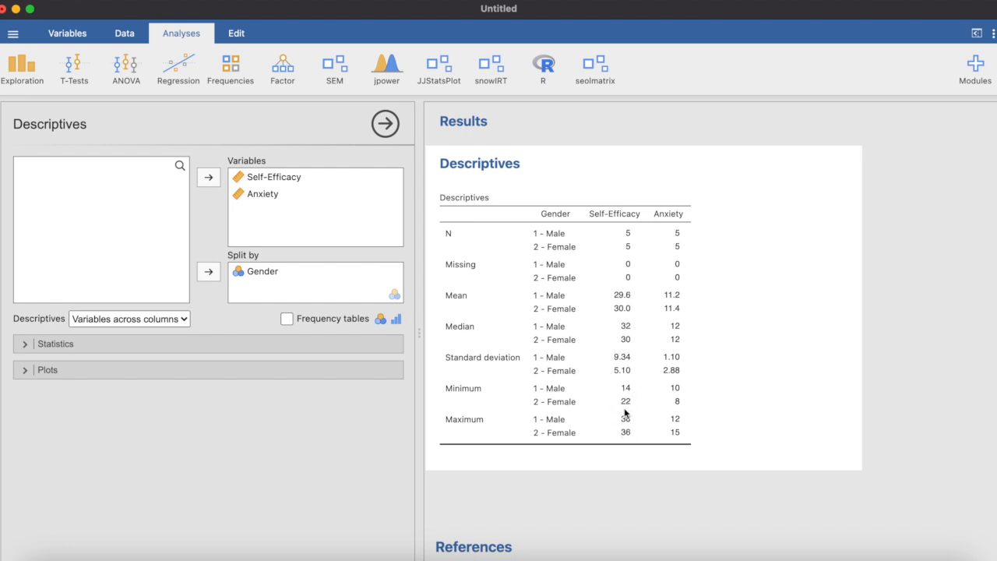
Lay out the descriptives table with variables across rows, and switch the frequency tables option on and off again.
click(171, 321)
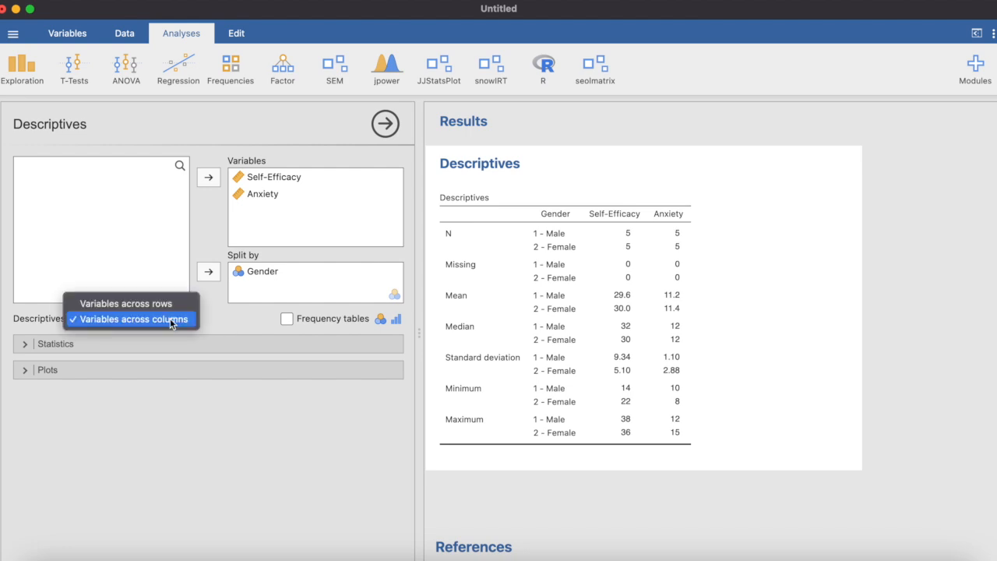
click(128, 304)
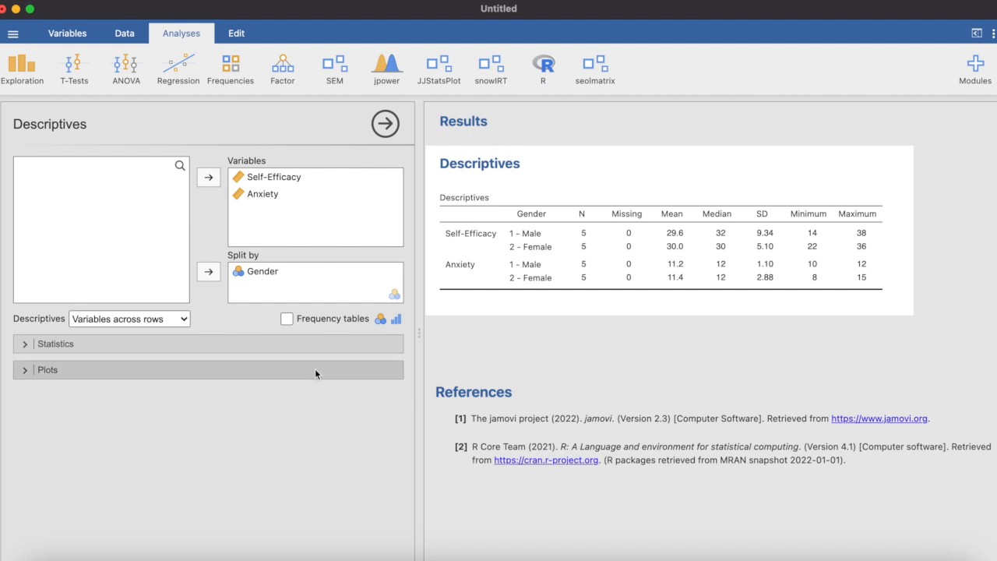
click(287, 321)
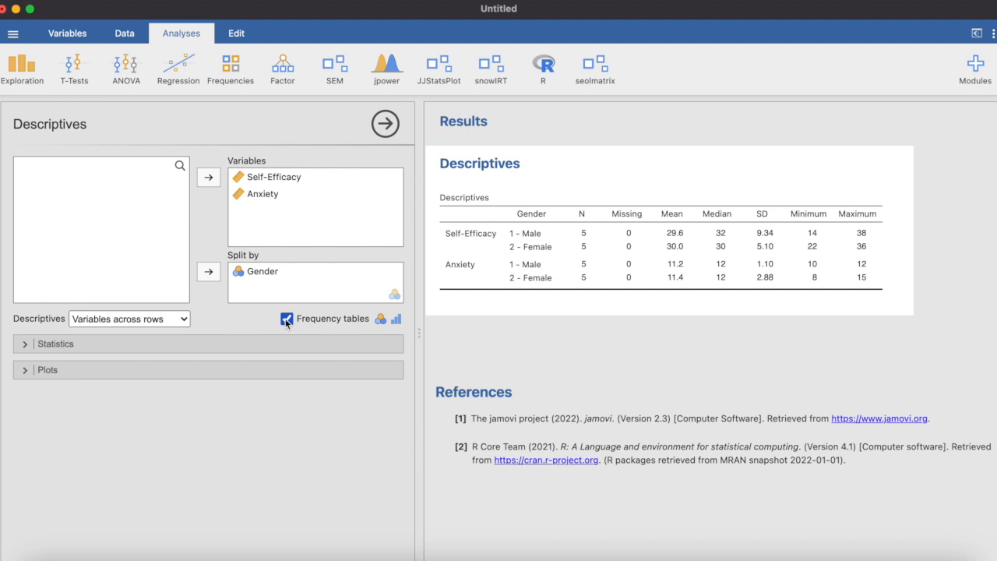
click(287, 321)
Remove the count of missing values from the statistics shown in the descriptives table.
click(54, 343)
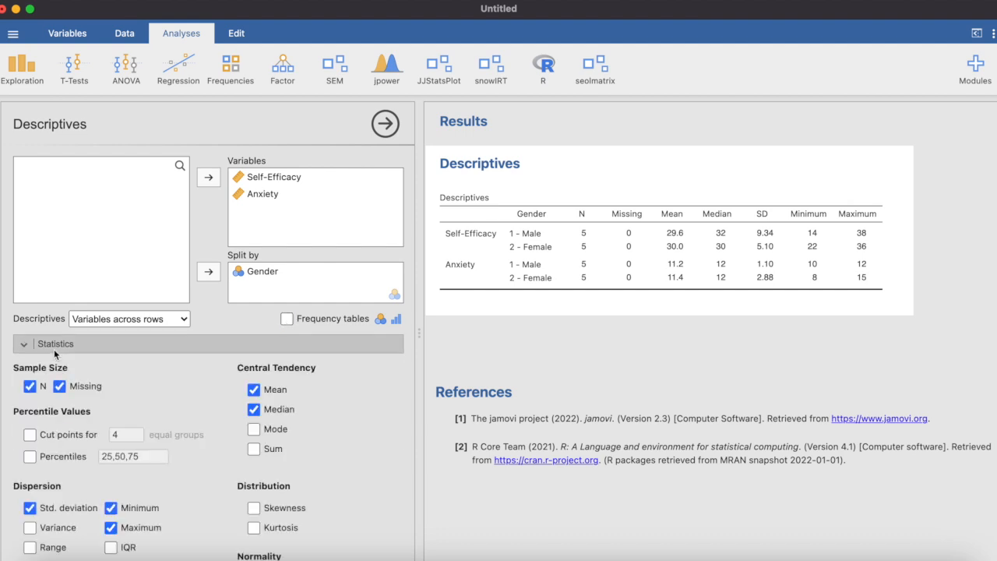
scroll(130, 357, down, 4)
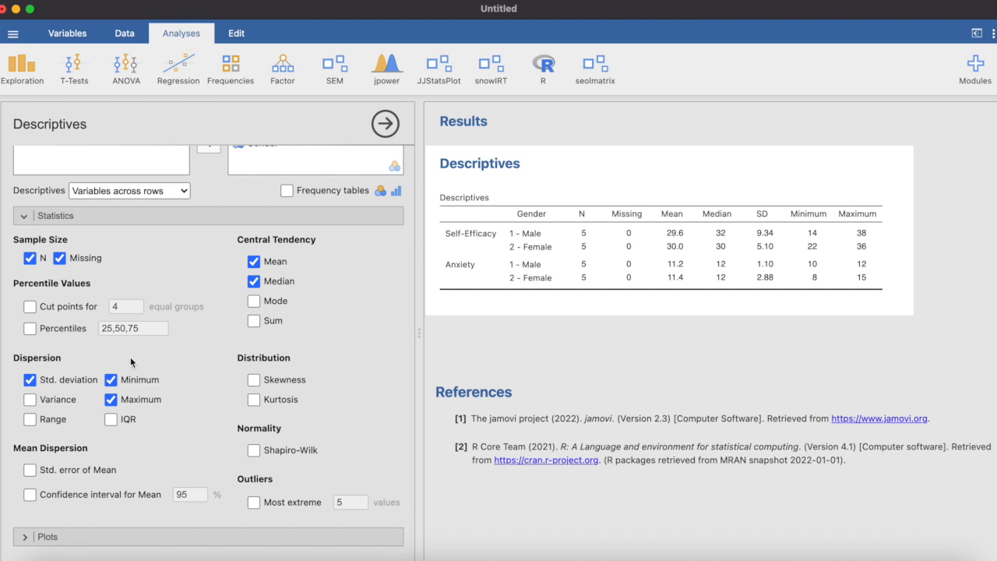
click(60, 259)
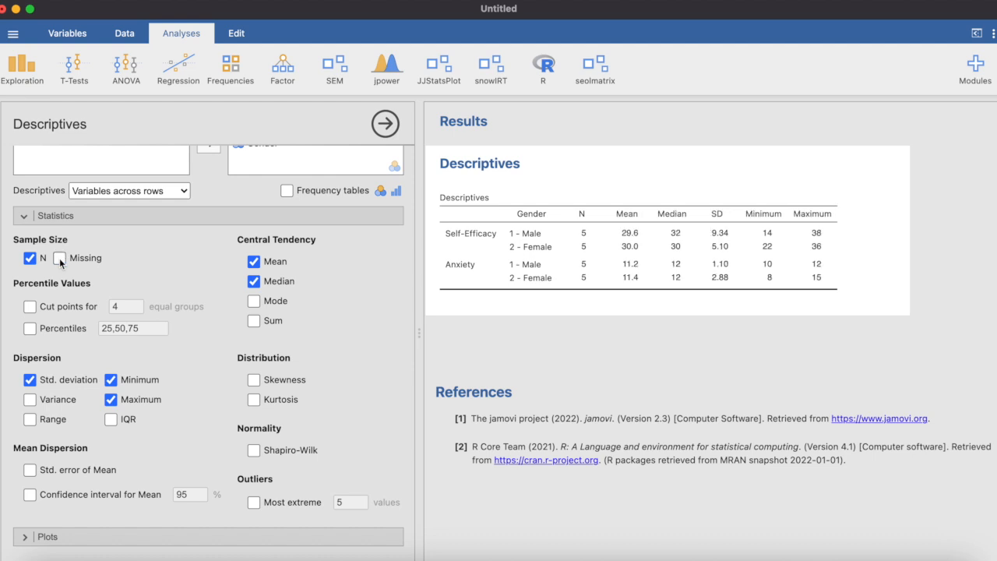
click(60, 259)
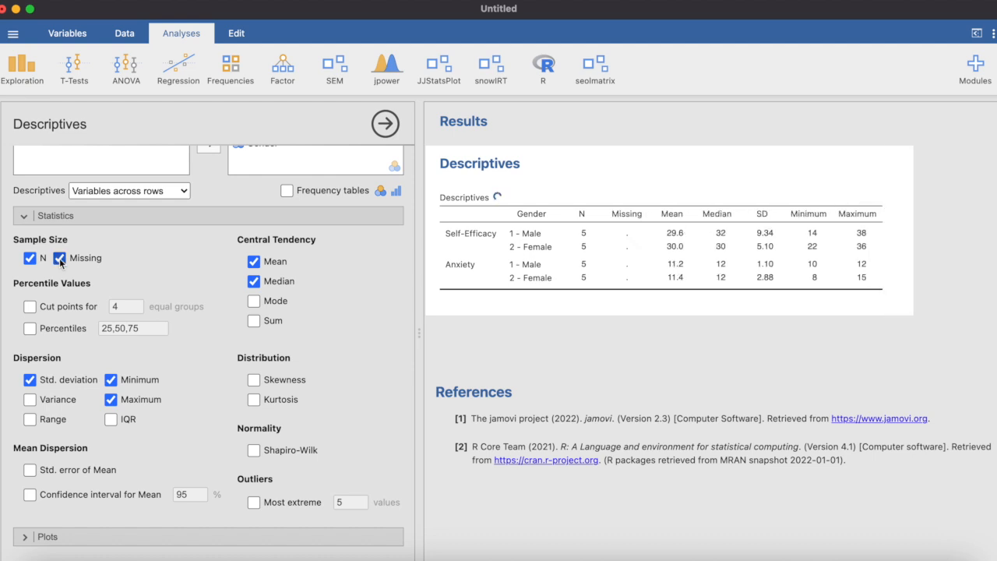
click(60, 259)
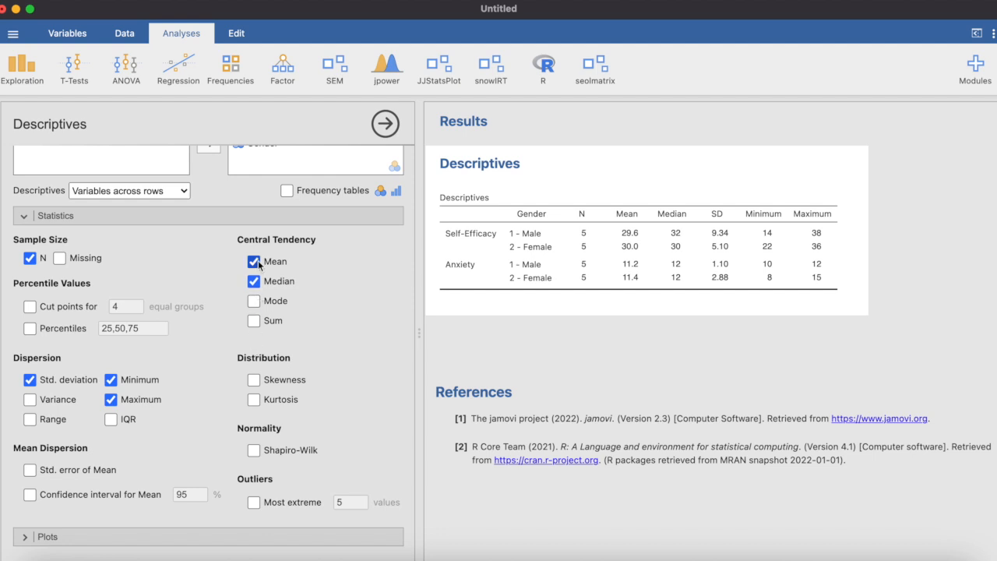
Add the mode, variance and range to the descriptives table, and switch the sum on and off again.
click(255, 303)
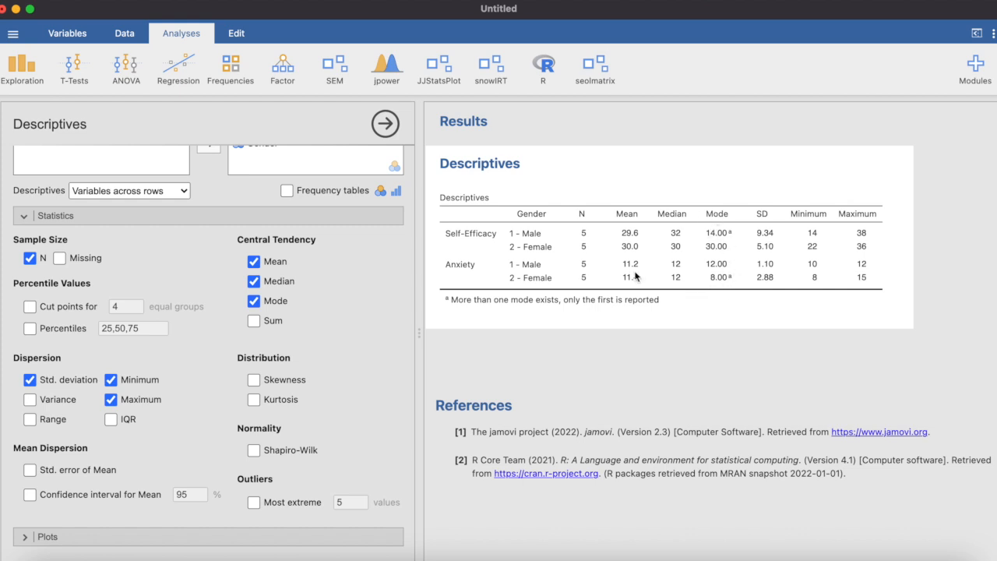
click(255, 321)
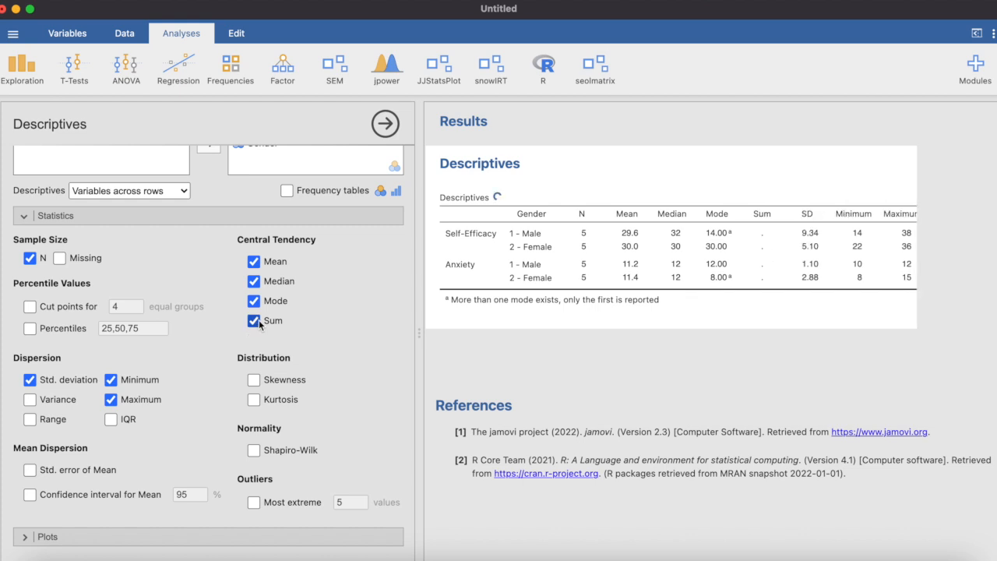
click(255, 321)
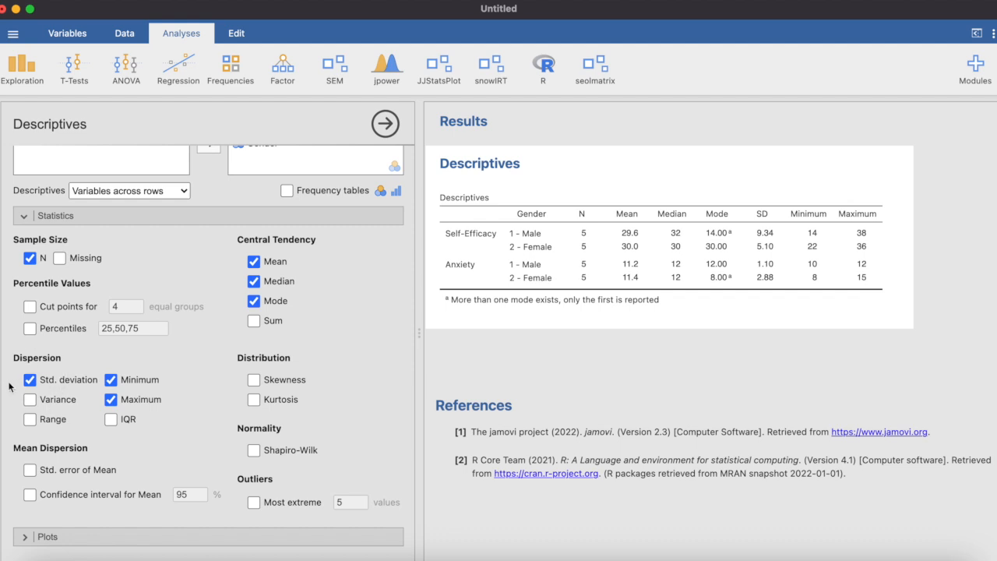
click(31, 400)
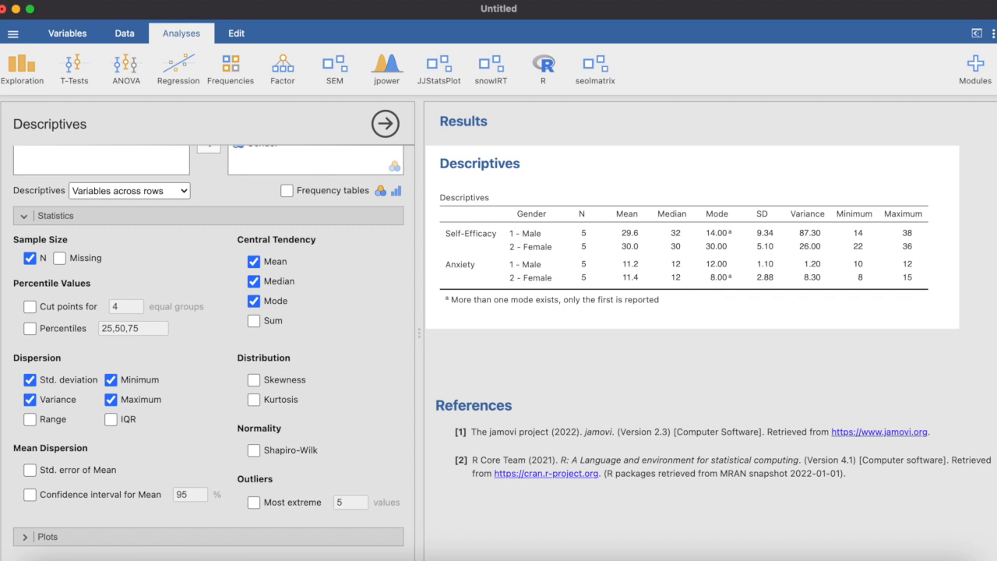
click(30, 420)
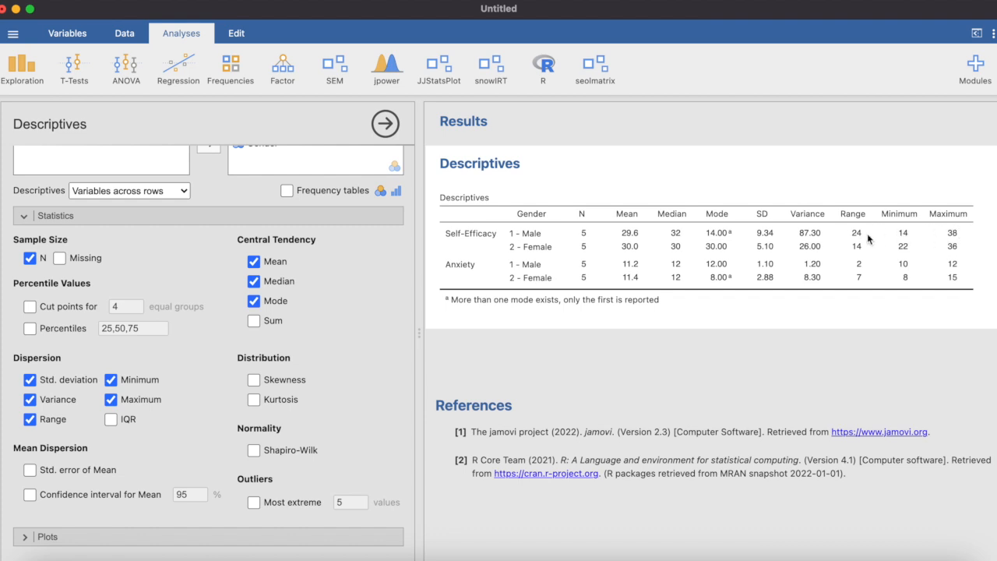
Add skewness and kurtosis to the descriptives table and review their values for both genders.
click(253, 379)
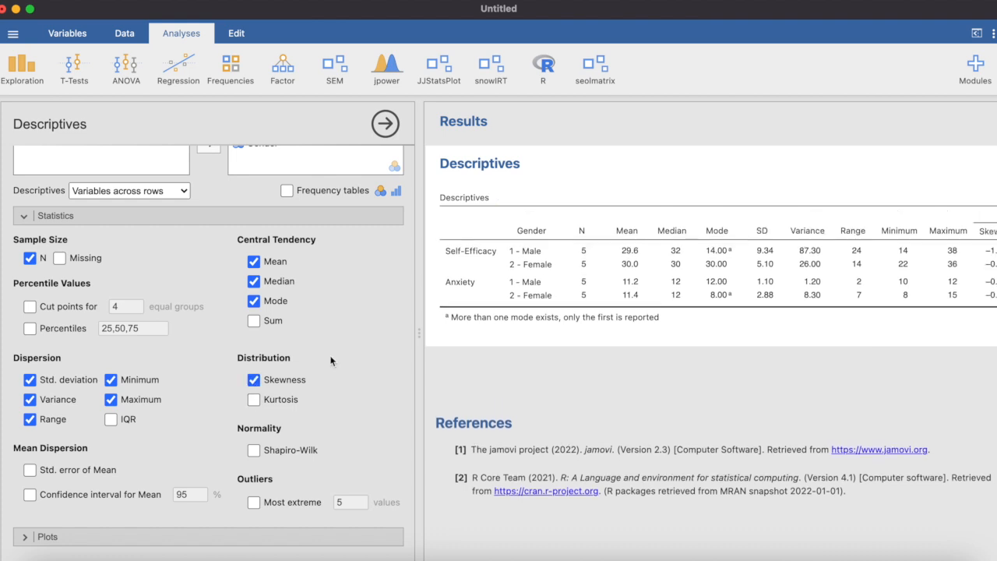
scroll(611, 360, right, 5)
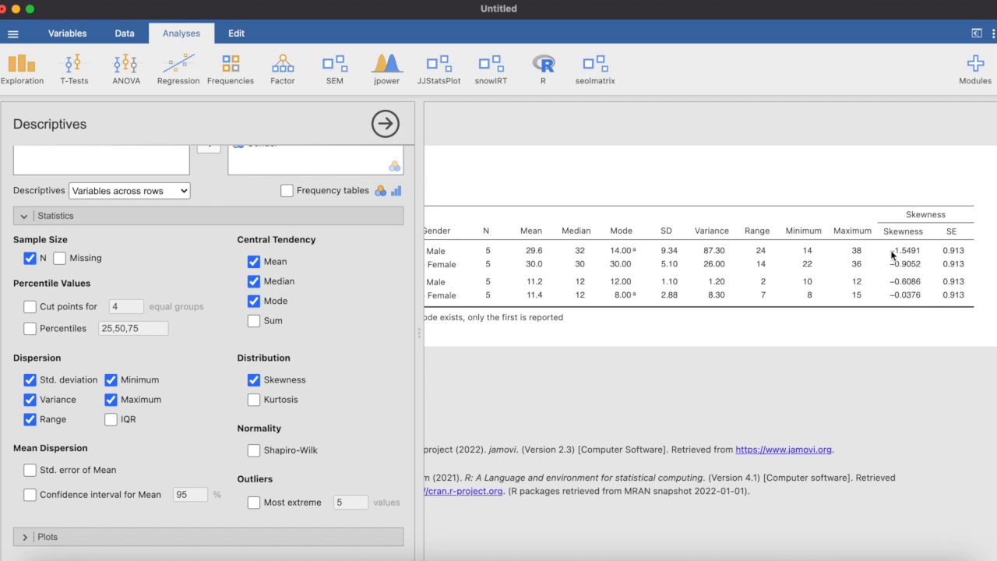
scroll(892, 254, left, 3)
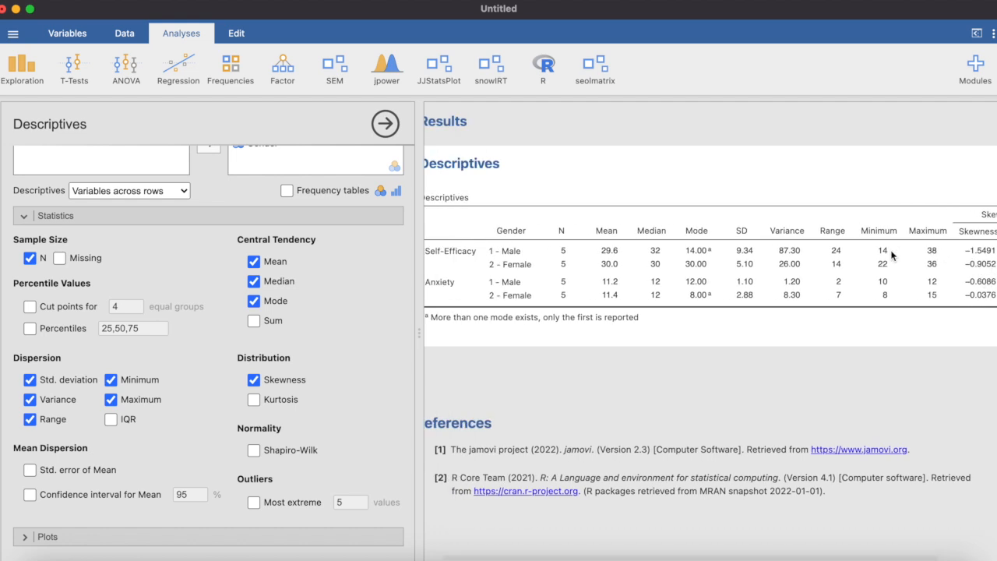
scroll(892, 254, right, 3)
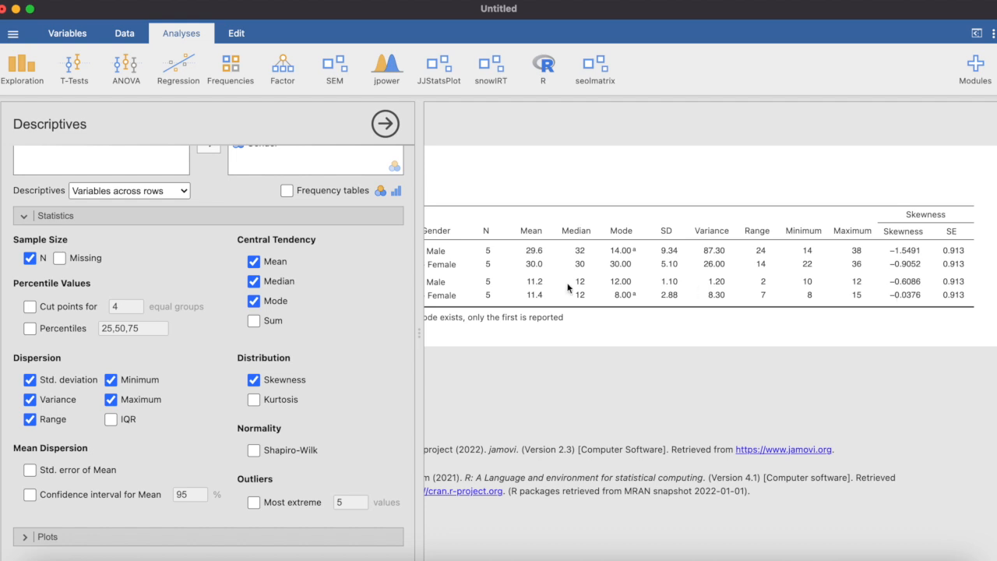
click(286, 401)
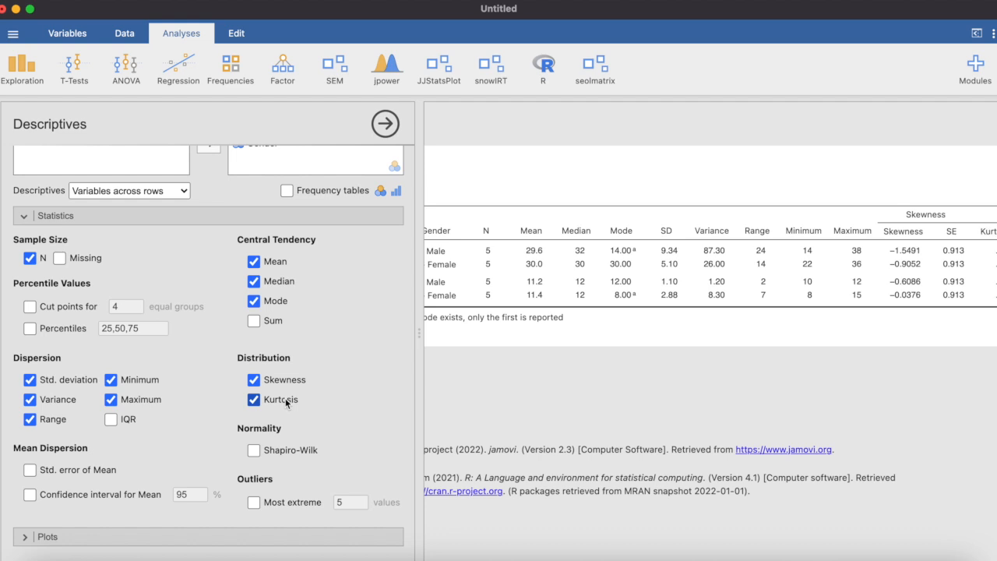
scroll(699, 370, right, 3)
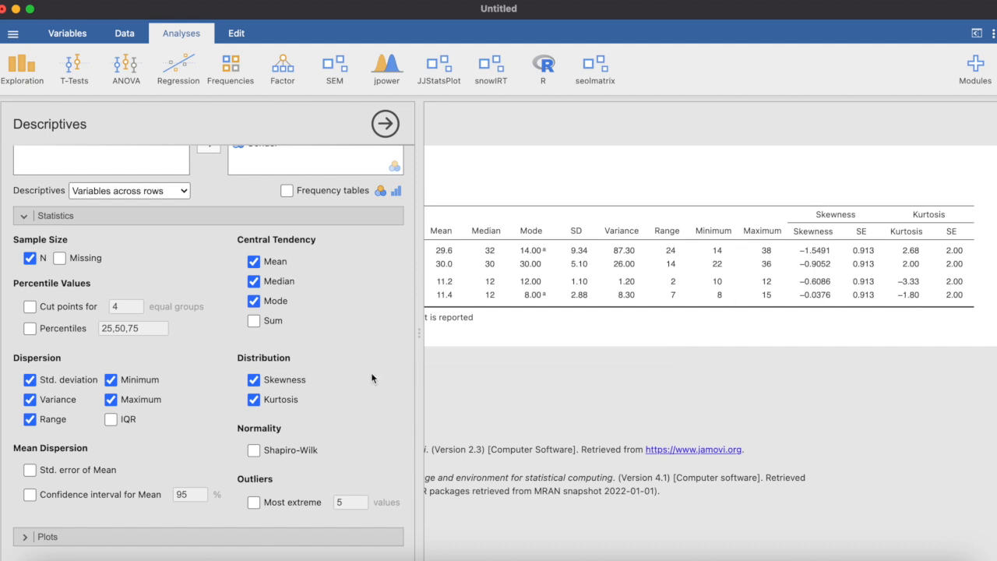
Add the Shapiro-Wilk normality test and check its W and p values for each variable and gender.
click(255, 452)
scroll(647, 379, right, 2)
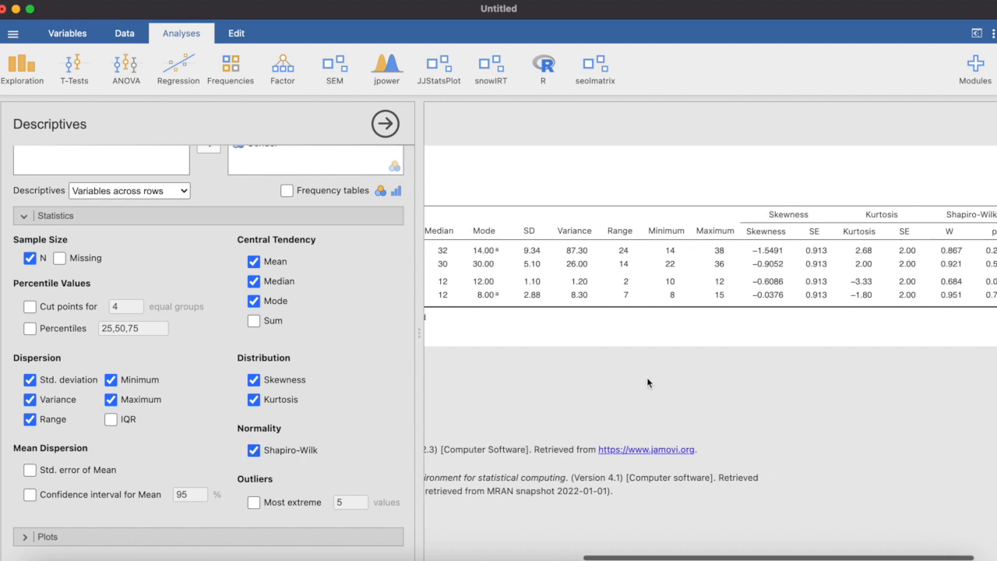
scroll(647, 383, right, 1)
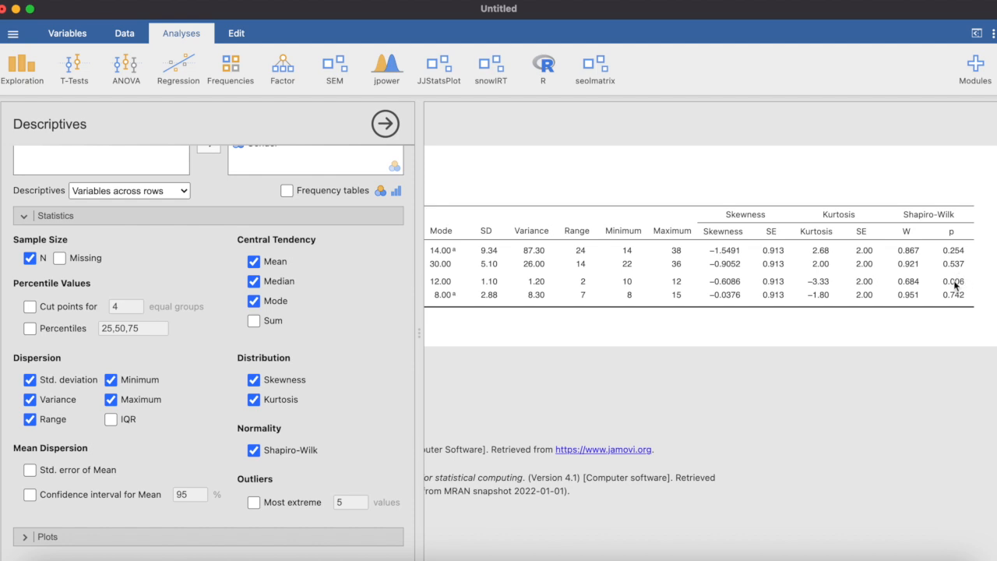
scroll(934, 284, left, 5)
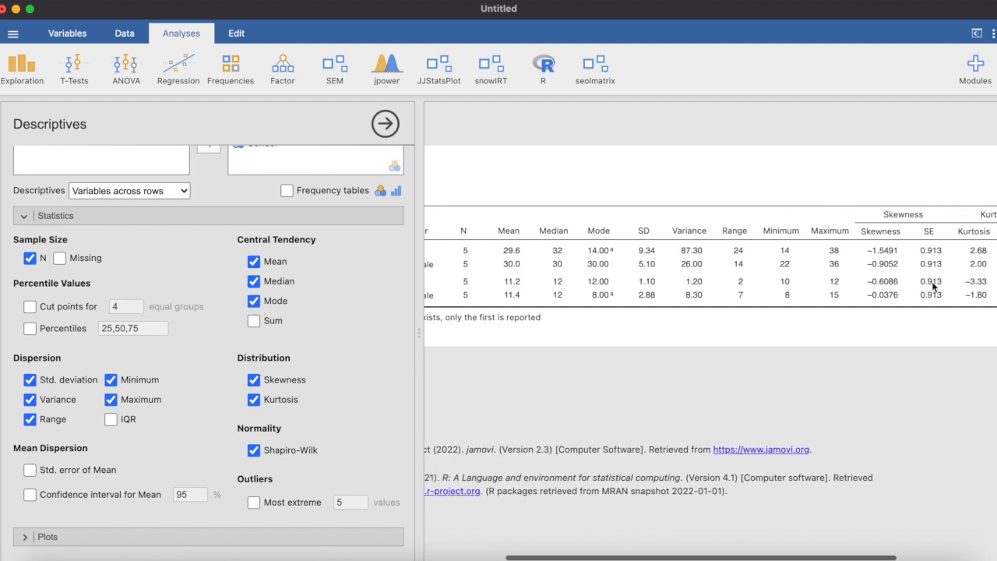
scroll(934, 286, left, 2)
scroll(933, 286, right, 8)
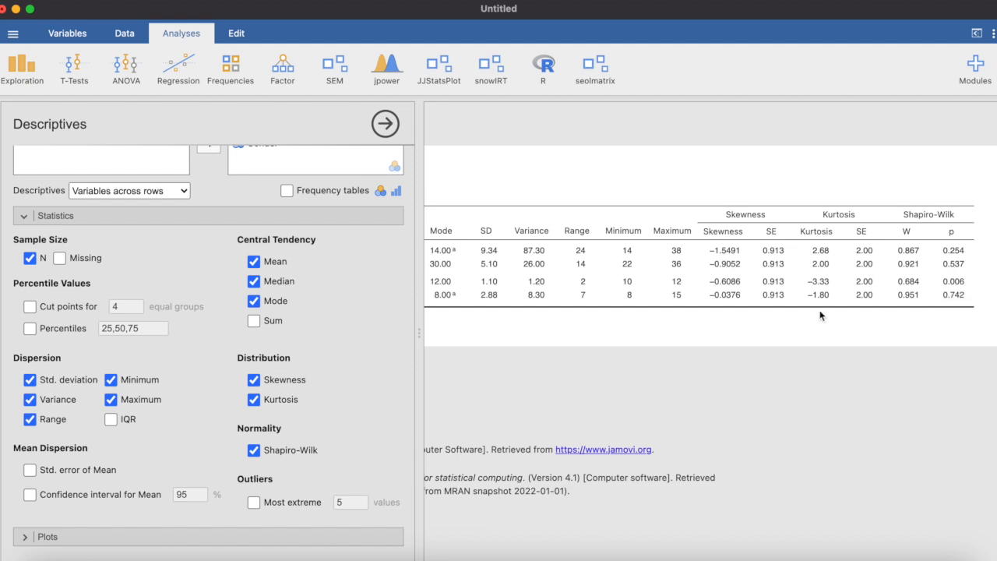
Add histograms of Self-Efficacy and Anxiety by gender to the descriptives results.
click(134, 536)
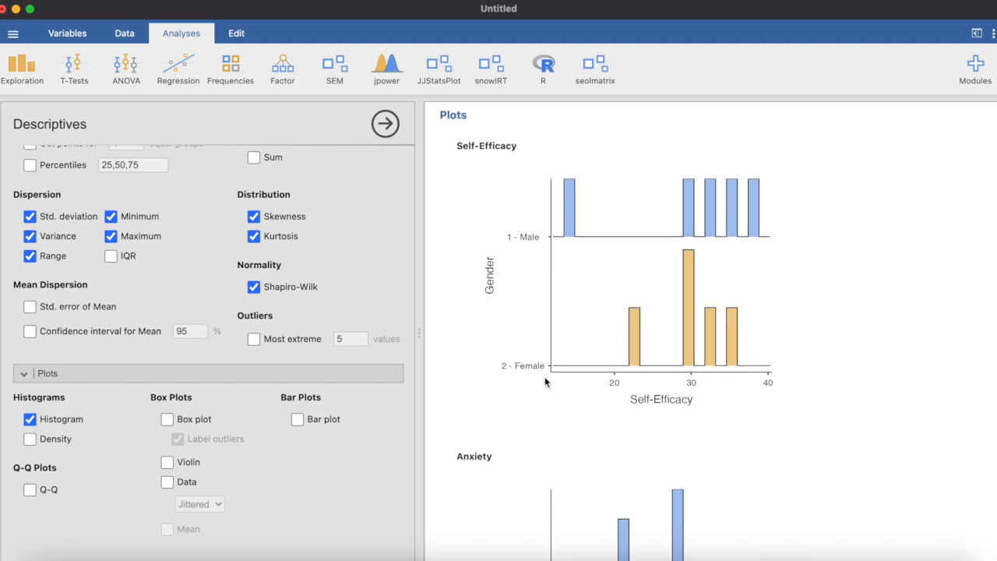
scroll(545, 382, down, 4)
scroll(545, 381, down, 7)
scroll(545, 382, up, 7)
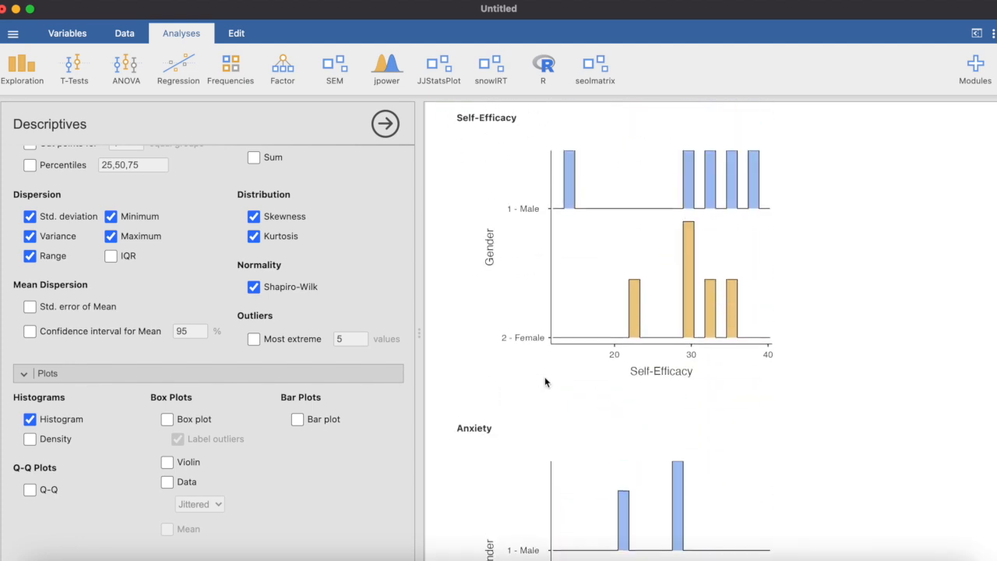
scroll(546, 382, down, 3)
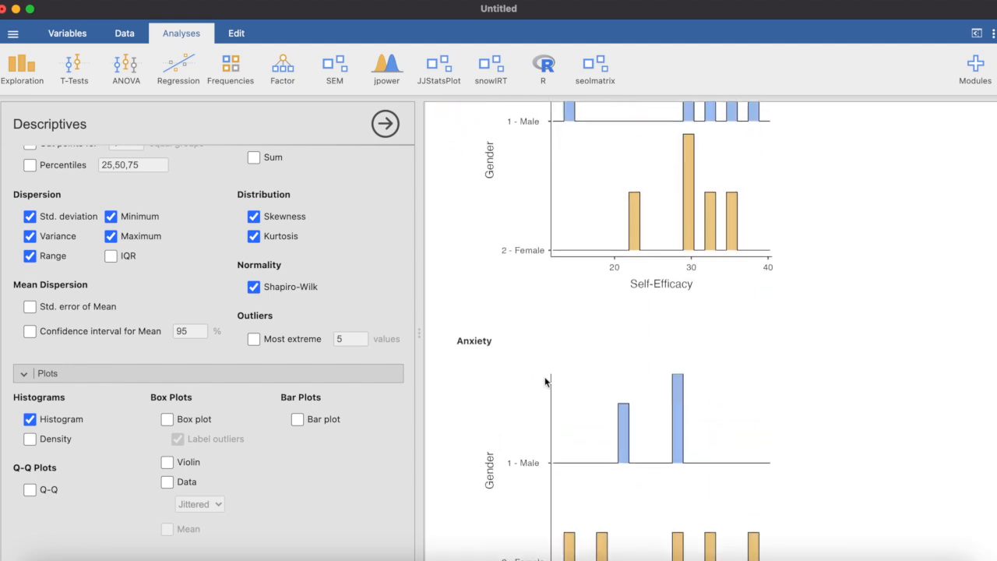
Overlay density curves on the Self-Efficacy and Anxiety histograms.
click(30, 439)
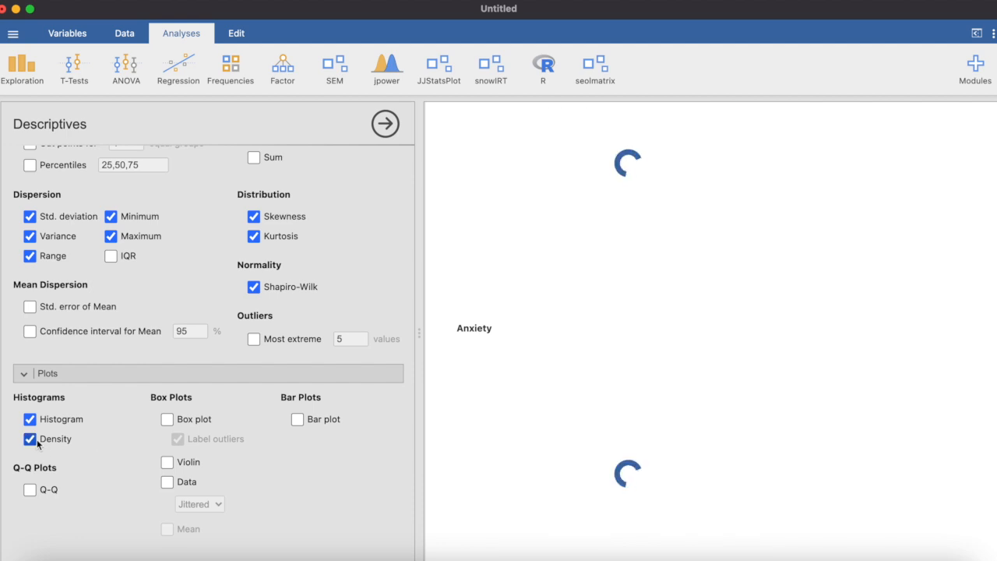
scroll(616, 405, up, 3)
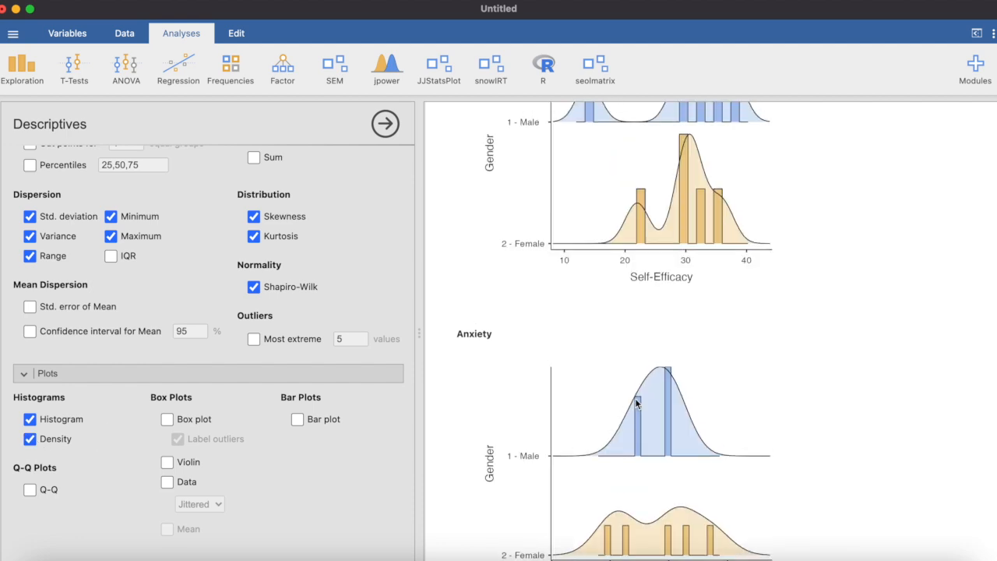
scroll(636, 399, down, 6)
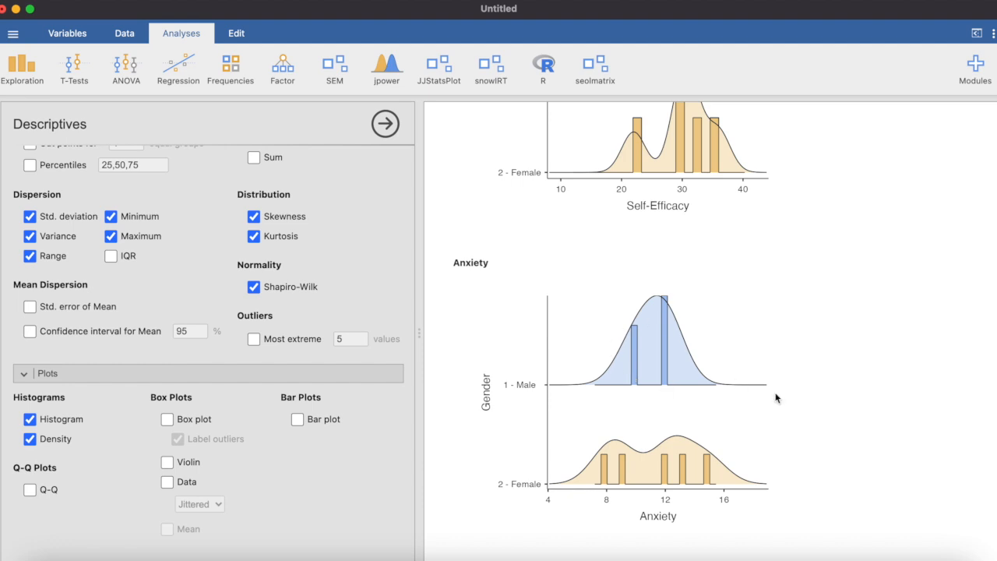
Examine the histogram and density plots of Self-Efficacy and Anxiety for both genders, along with the descriptives table.
scroll(795, 410, up, 2)
scroll(796, 409, up, 10)
scroll(796, 410, down, 5)
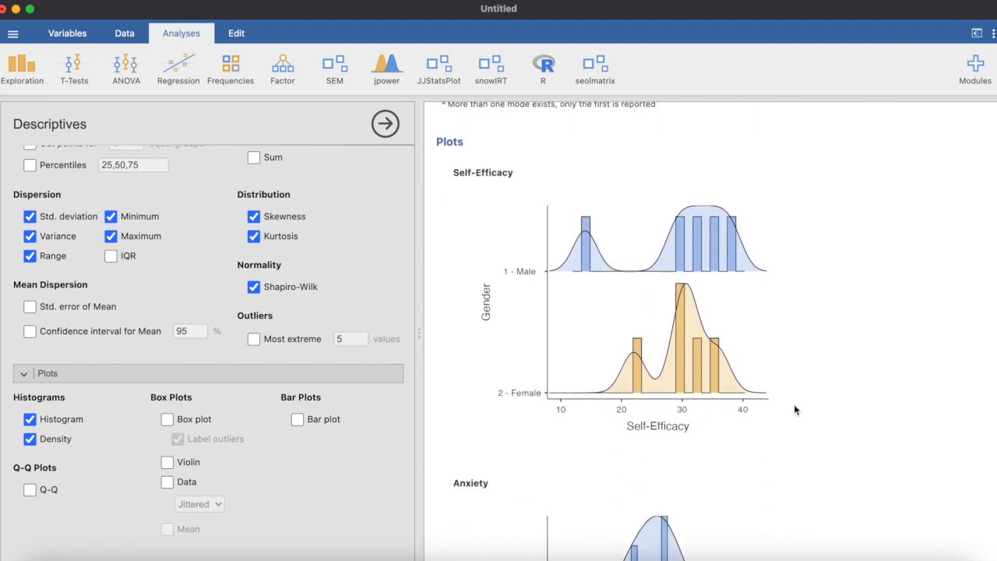
scroll(796, 410, down, 10)
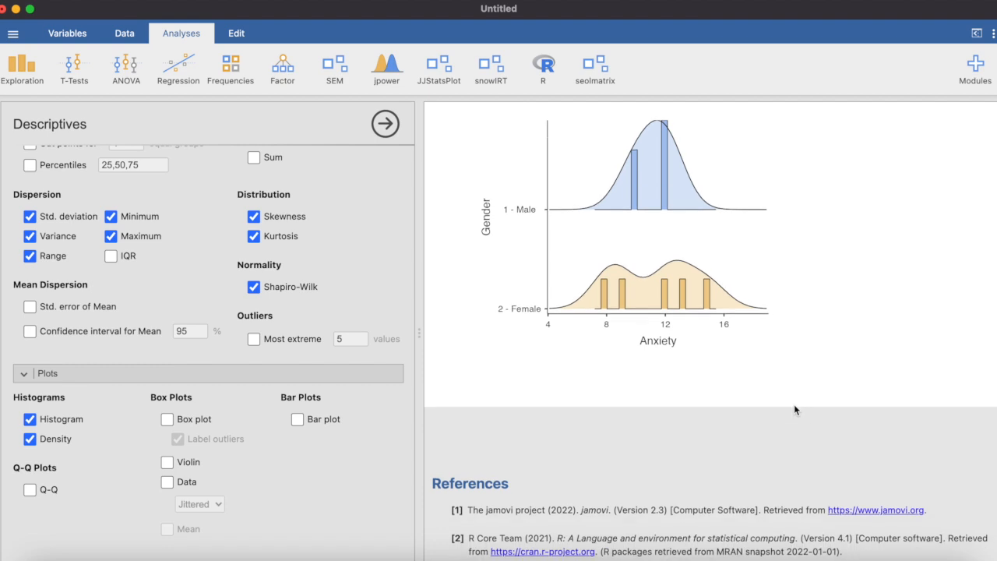
scroll(795, 409, up, 8)
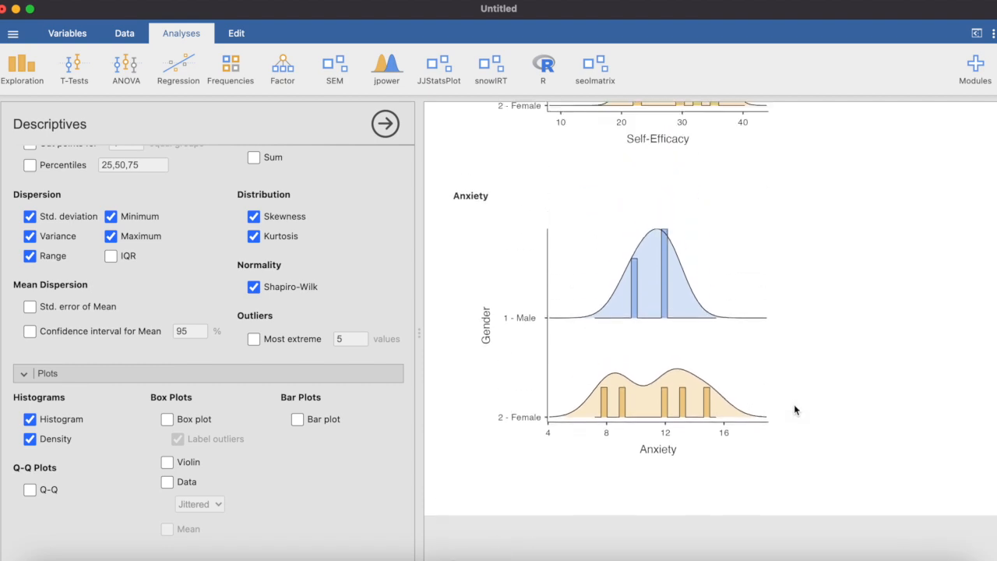
scroll(796, 410, up, 3)
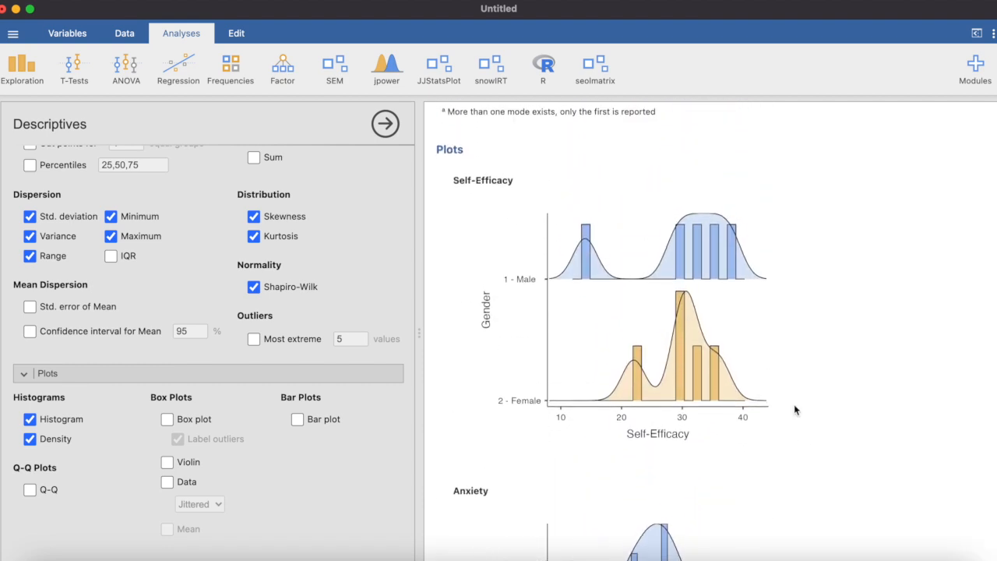
scroll(796, 409, down, 1)
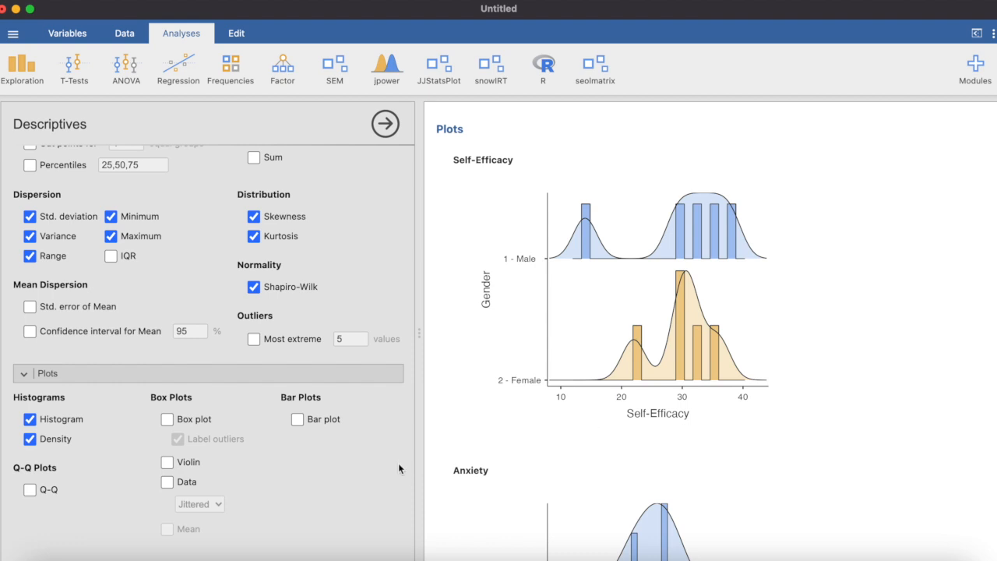
scroll(566, 426, down, 4)
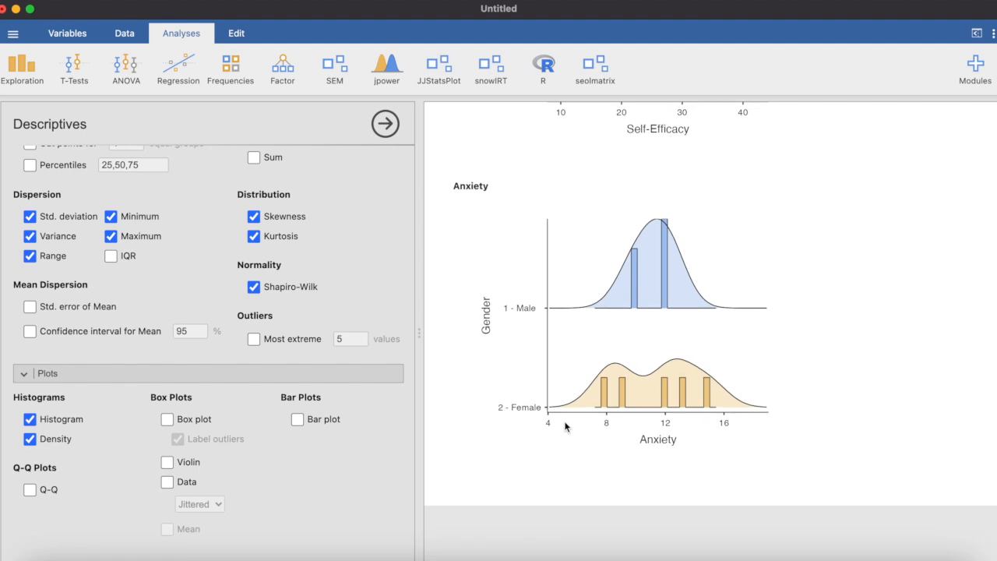
scroll(566, 427, up, 5)
scroll(566, 426, up, 3)
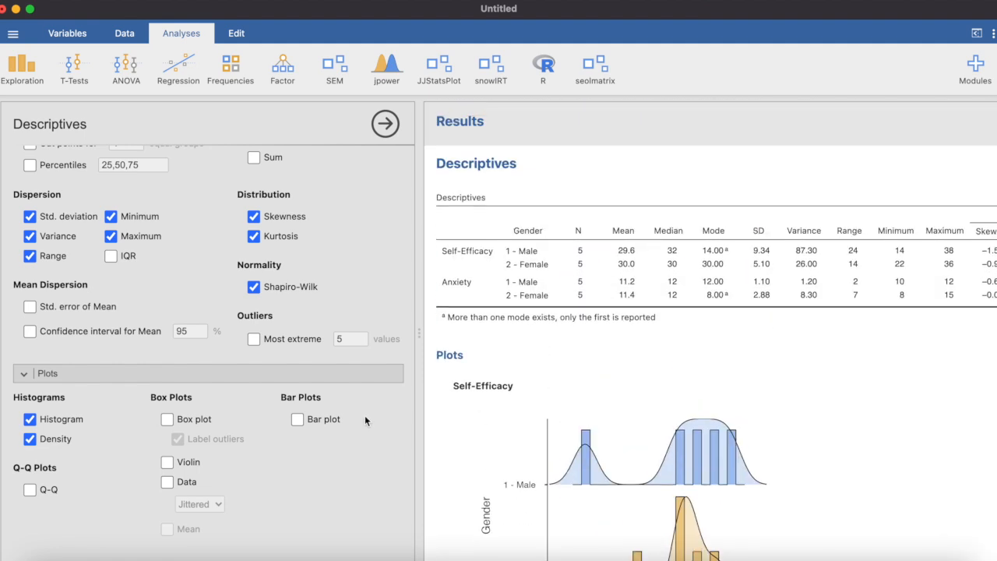
Show the data sheet beside the results and look over the descriptives table and the Self-Efficacy plot.
scroll(364, 417, up, 5)
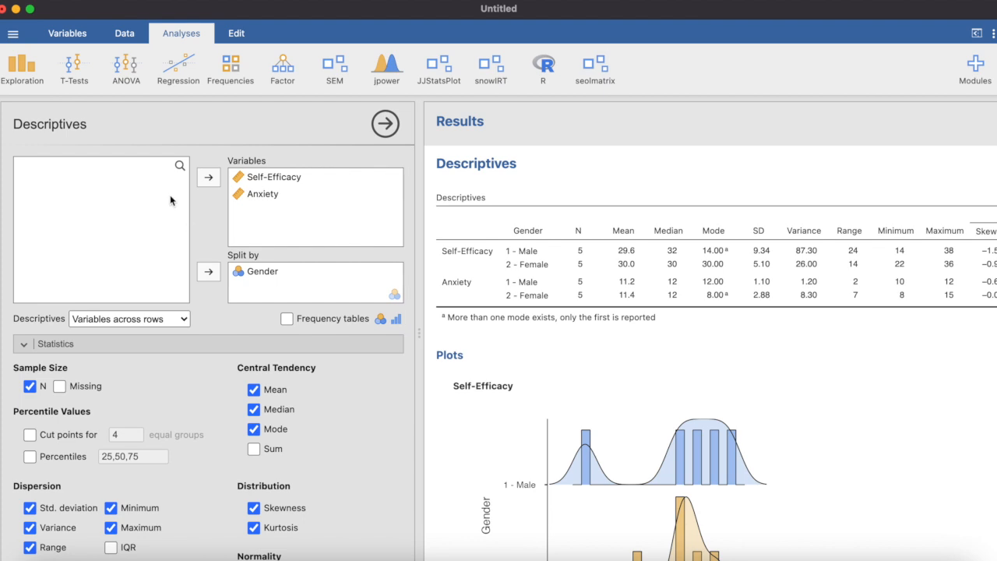
click(125, 34)
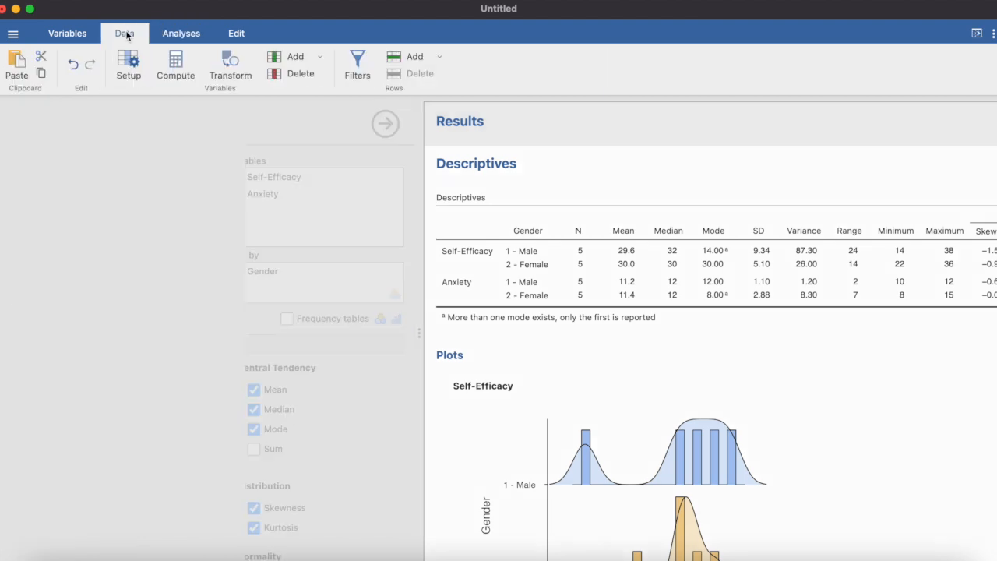
scroll(636, 314, down, 1)
scroll(636, 315, down, 10)
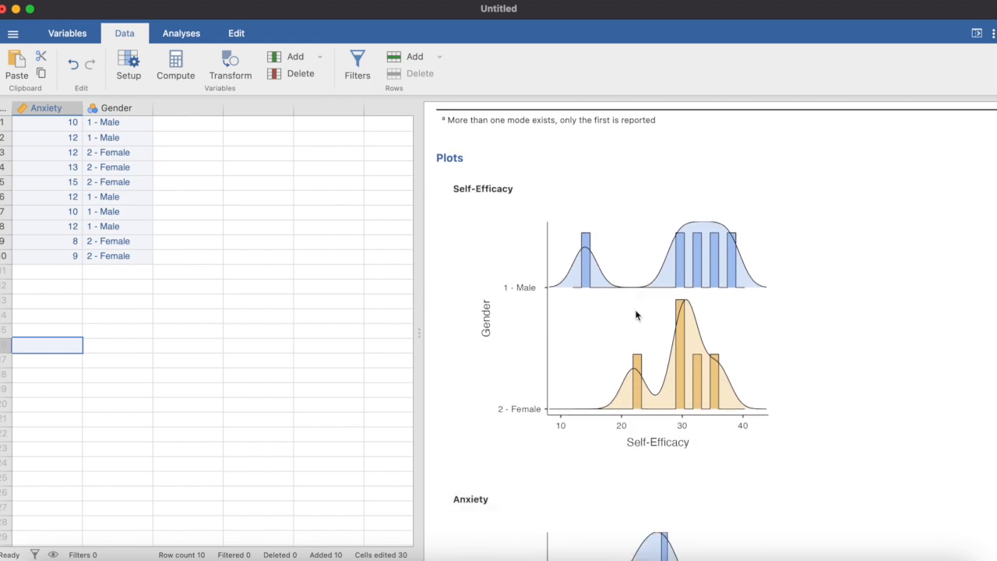
scroll(636, 315, up, 4)
scroll(635, 310, up, 10)
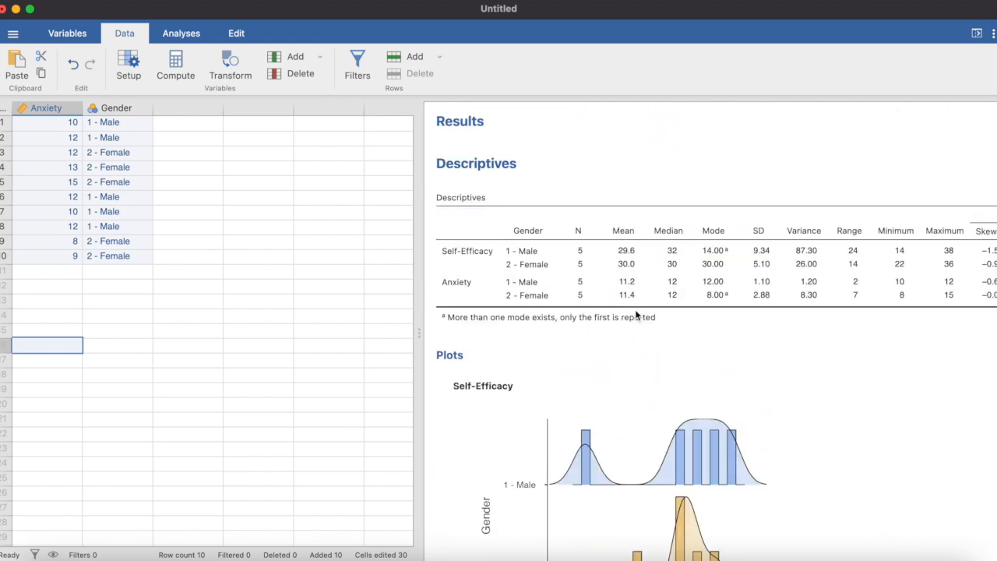
View the copy, export and note options available for the Descriptives table and close them without choosing one.
right_click(679, 189)
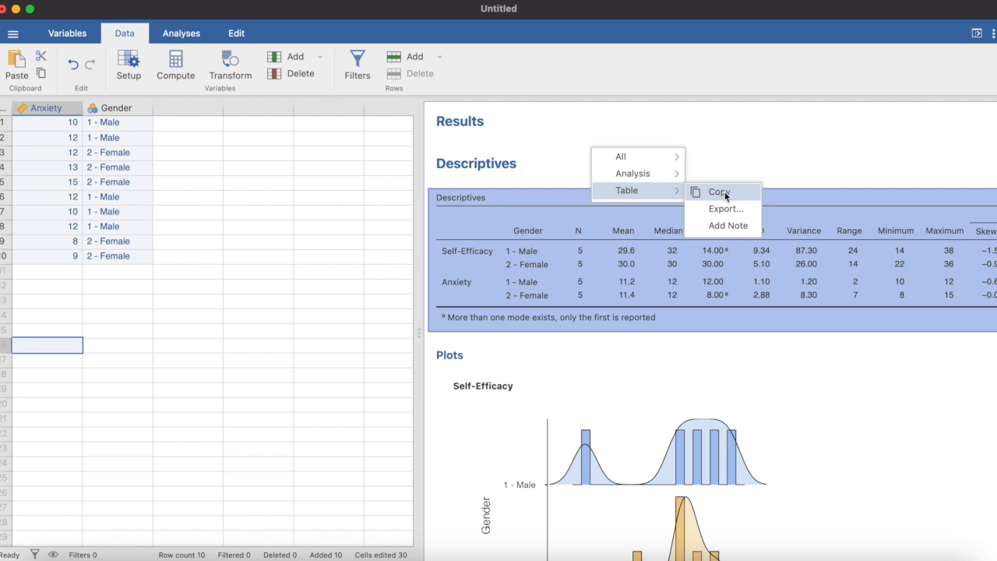
click(820, 162)
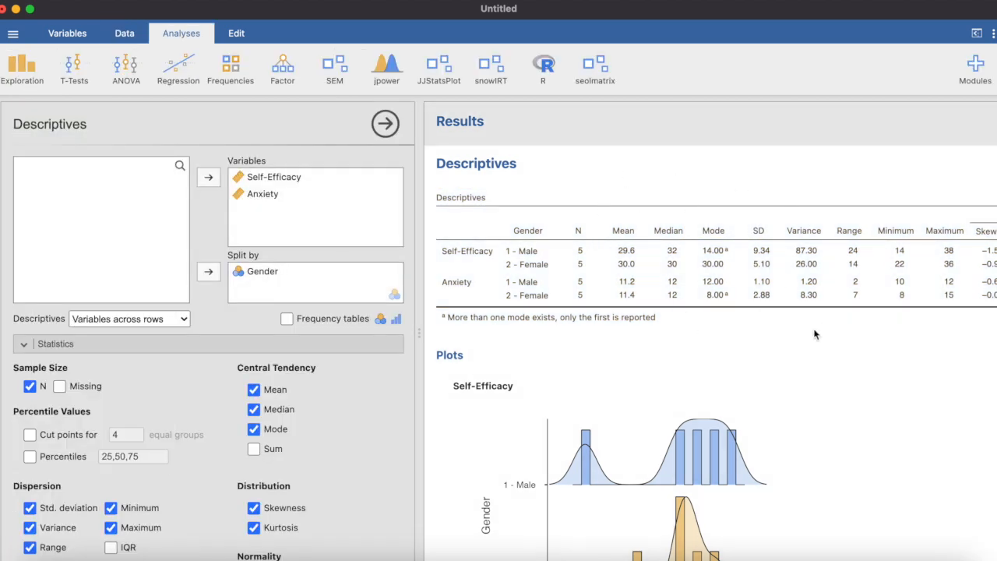
click(715, 182)
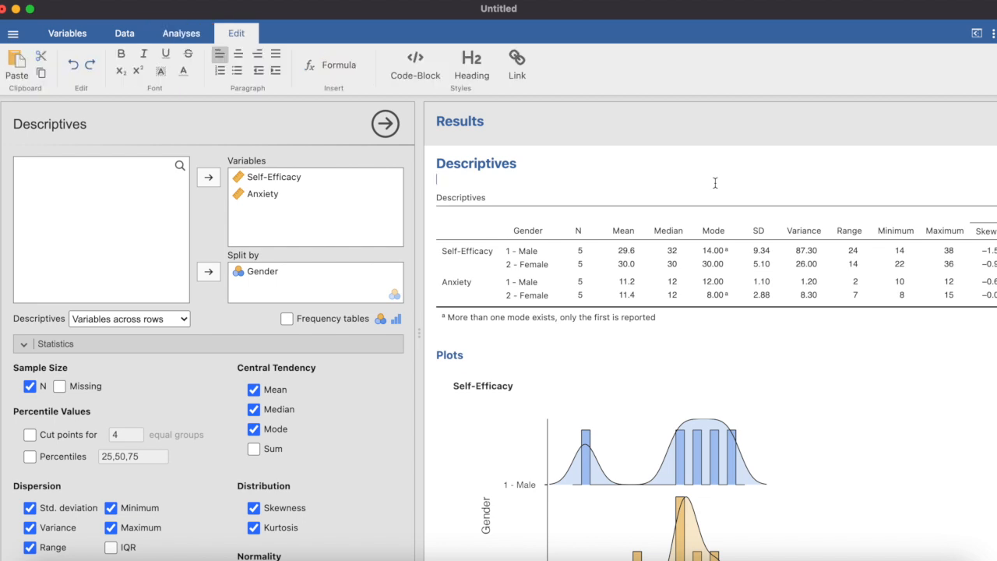
scroll(889, 165, down, 1)
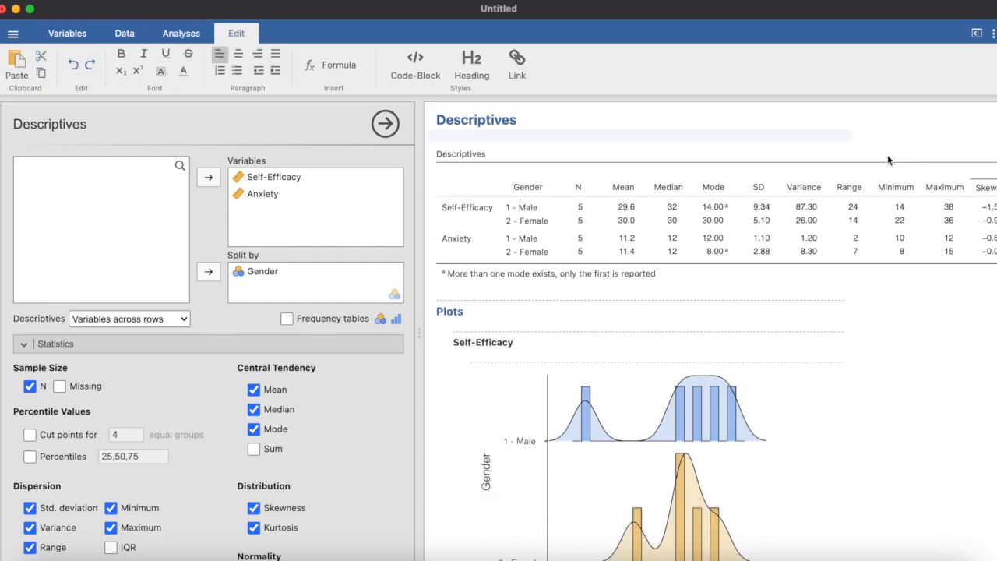
click(887, 154)
View the copy, duplicate, export and remove options for the whole Descriptives analysis and dismiss them.
right_click(931, 299)
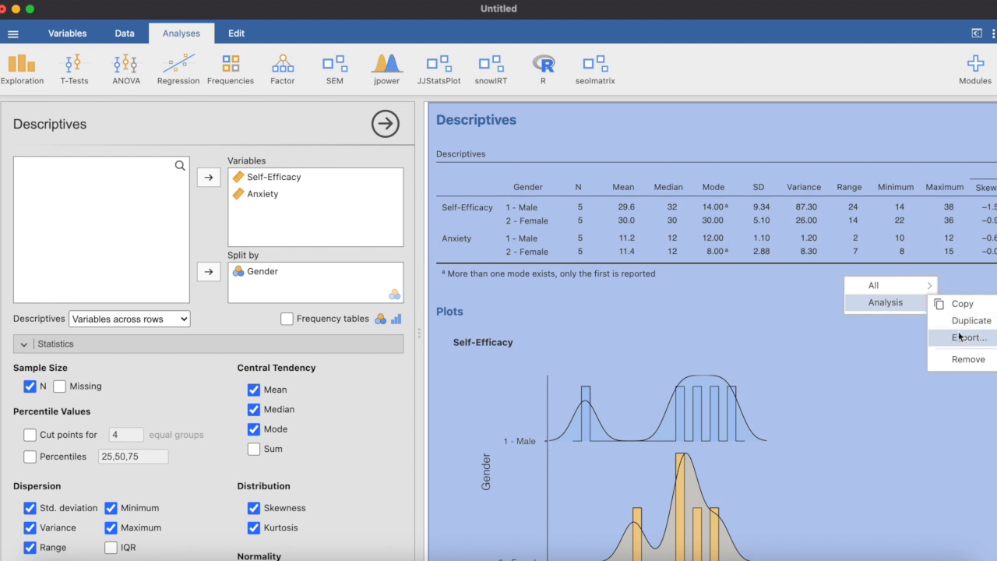
click(867, 382)
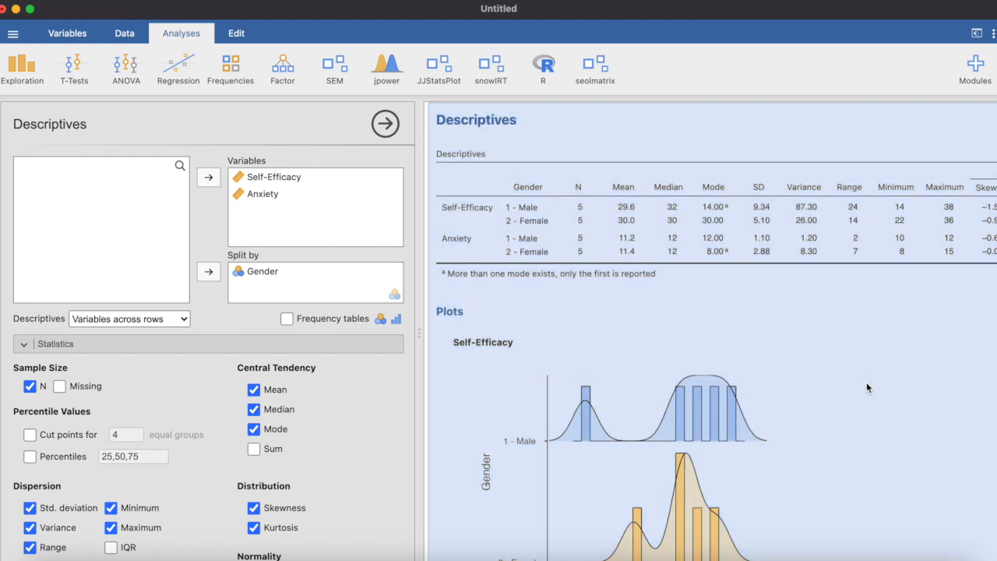
scroll(866, 382, down, 5)
scroll(866, 388, up, 10)
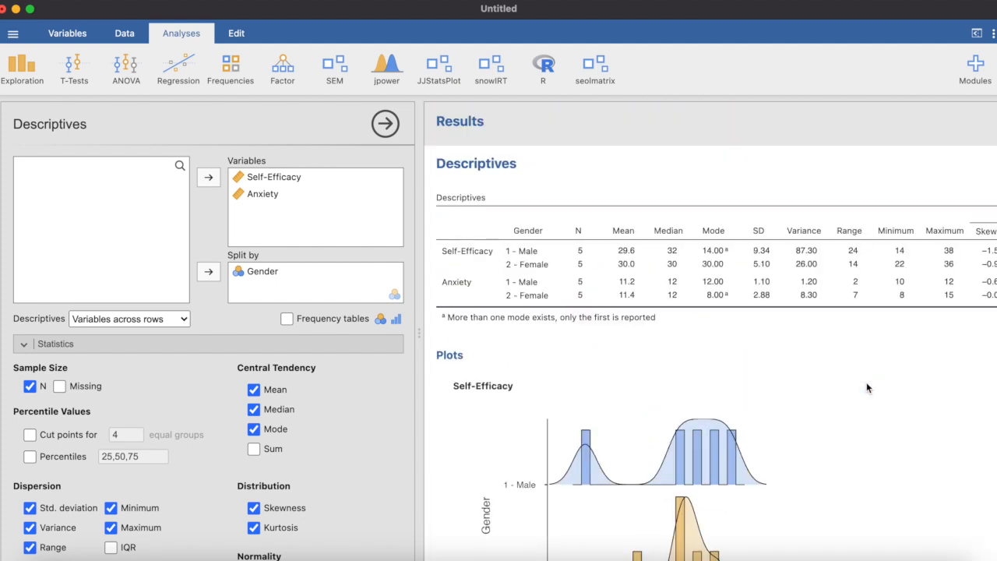
Bring up the Descriptives table's copy and export options once more and leave the results unedited.
right_click(755, 271)
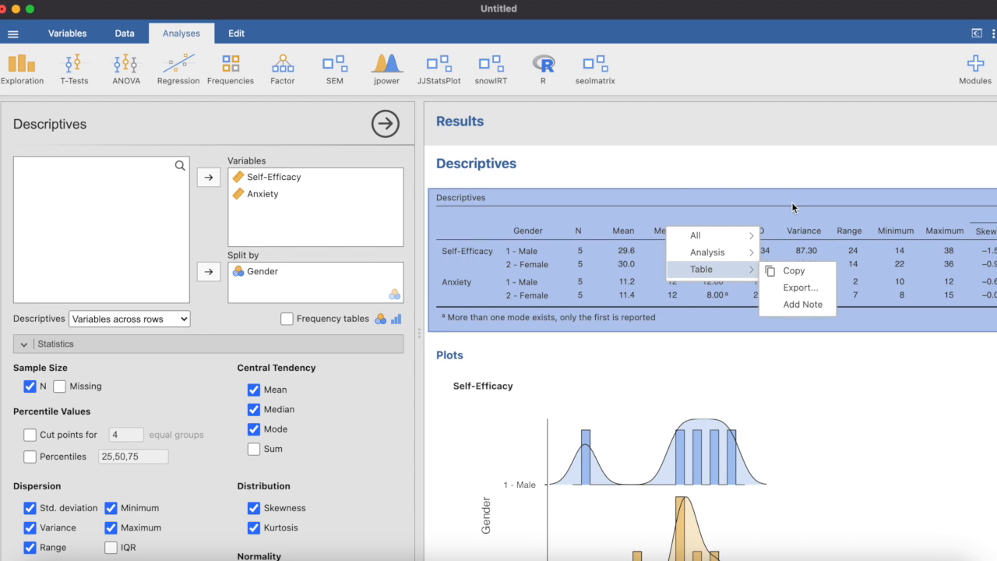
click(754, 165)
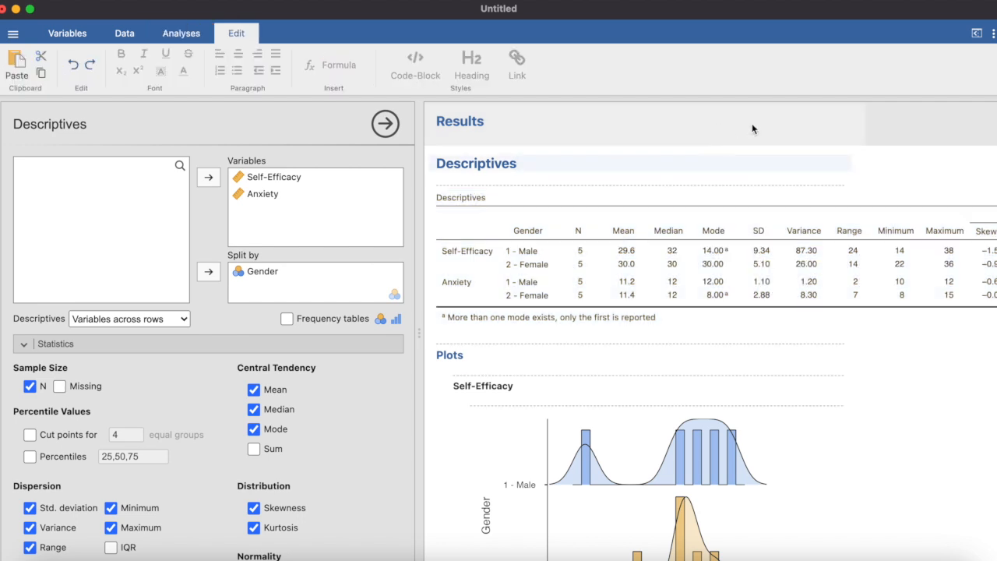
click(809, 76)
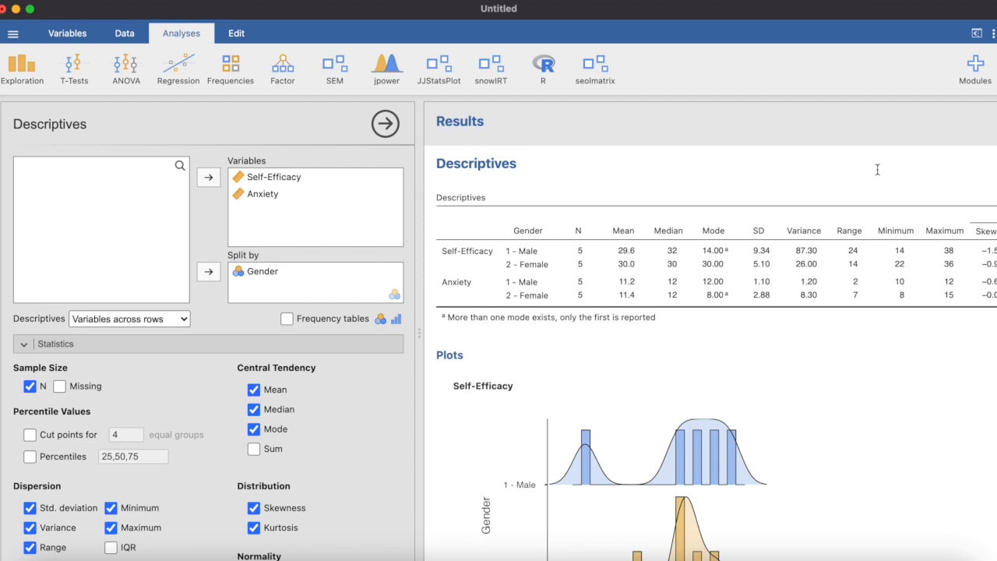